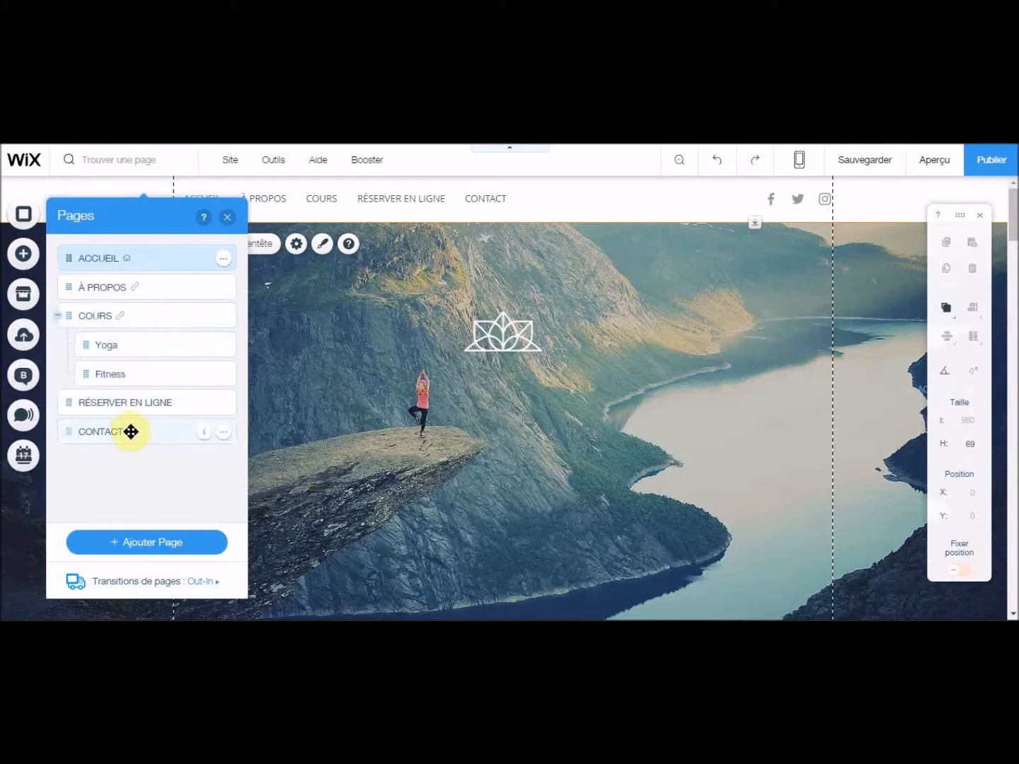
- Add a new page named Danse and move it under COURS alongside the Yoga sub-page
click(148, 545)
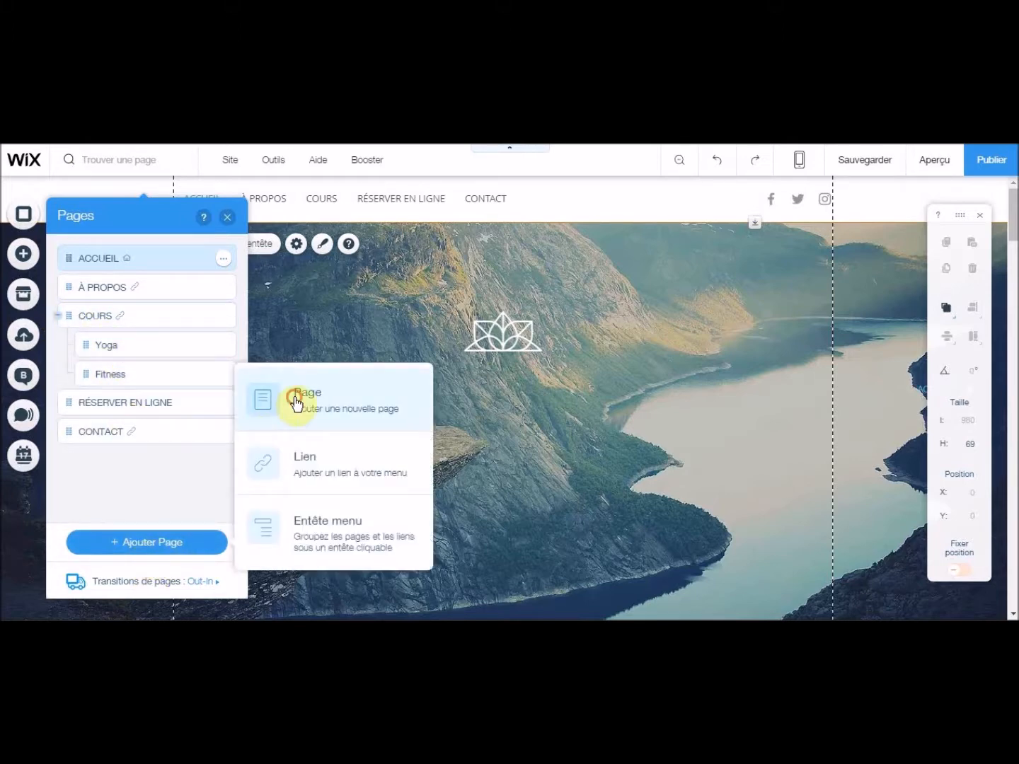
click(296, 401)
text(Danse)
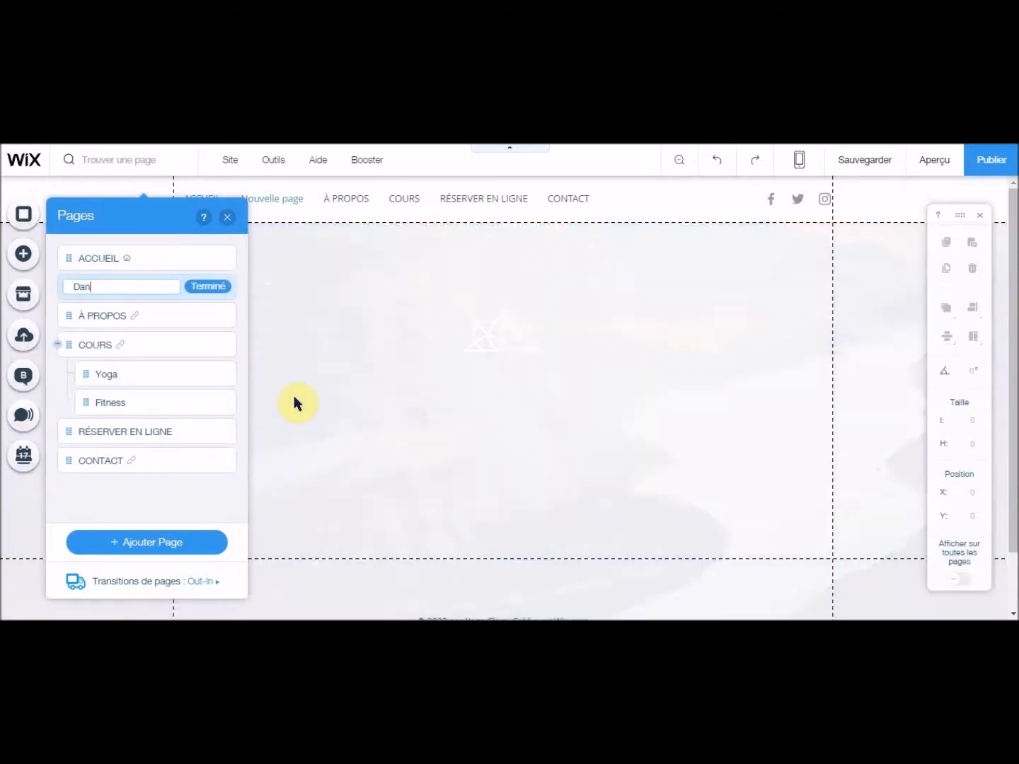
click(222, 290)
click(223, 291)
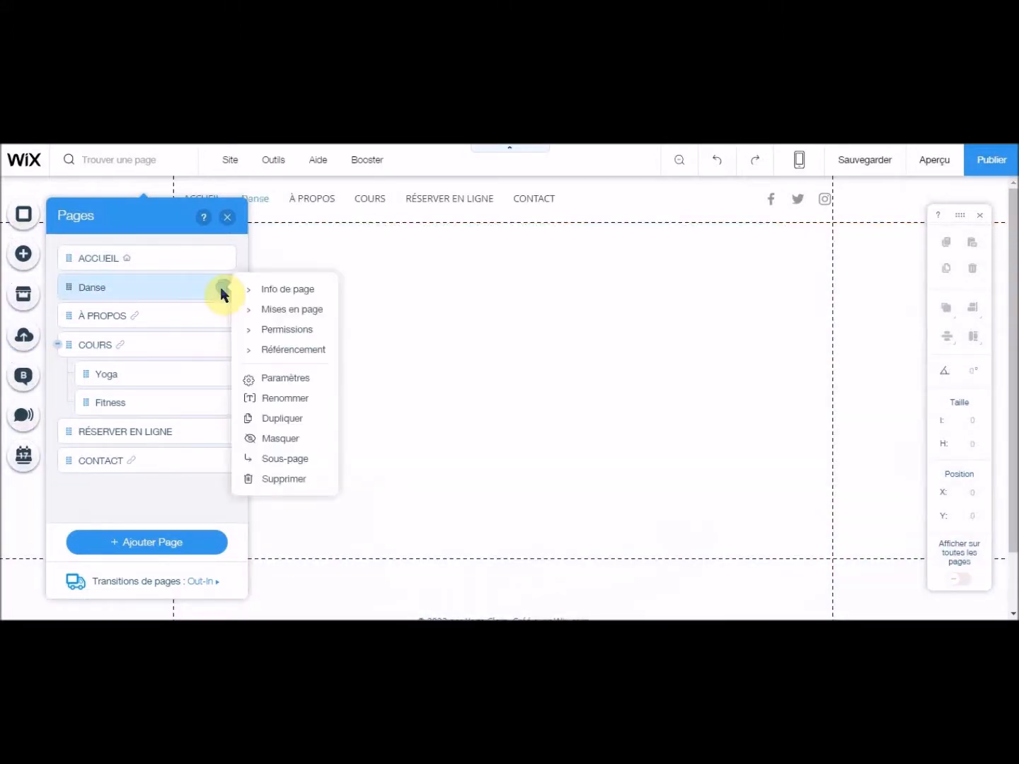
click(223, 291)
drag(204, 304, 208, 374)
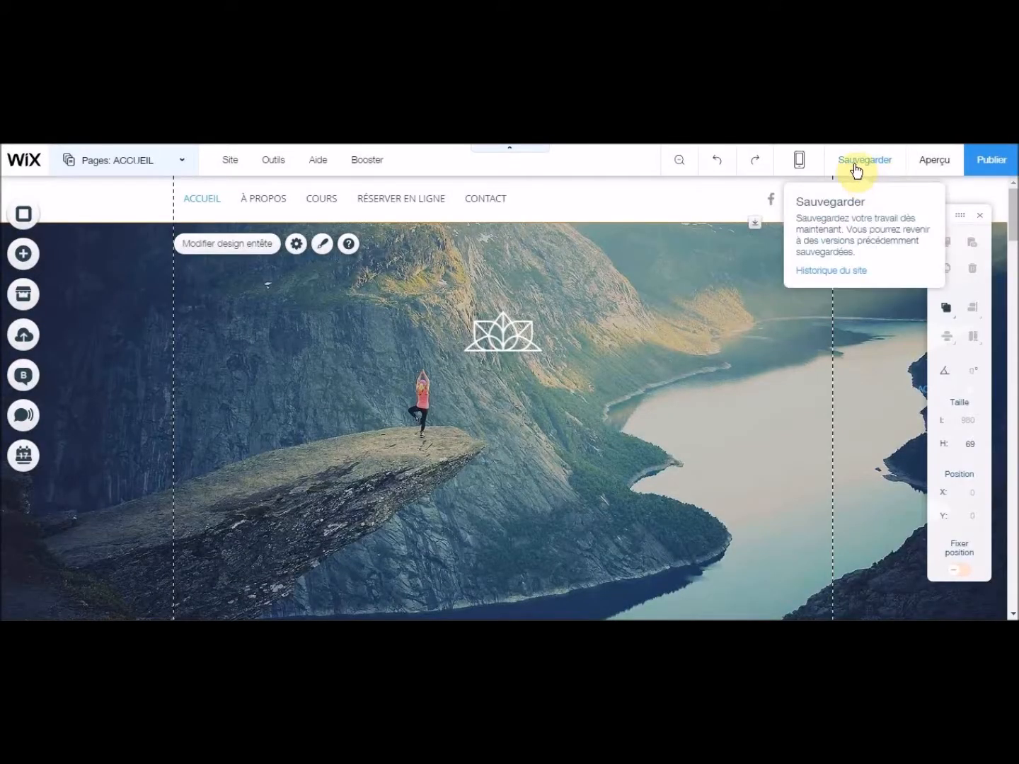
- Save the site and check its section navigation down to the contact form in preview mode, returning to the editor
click(857, 169)
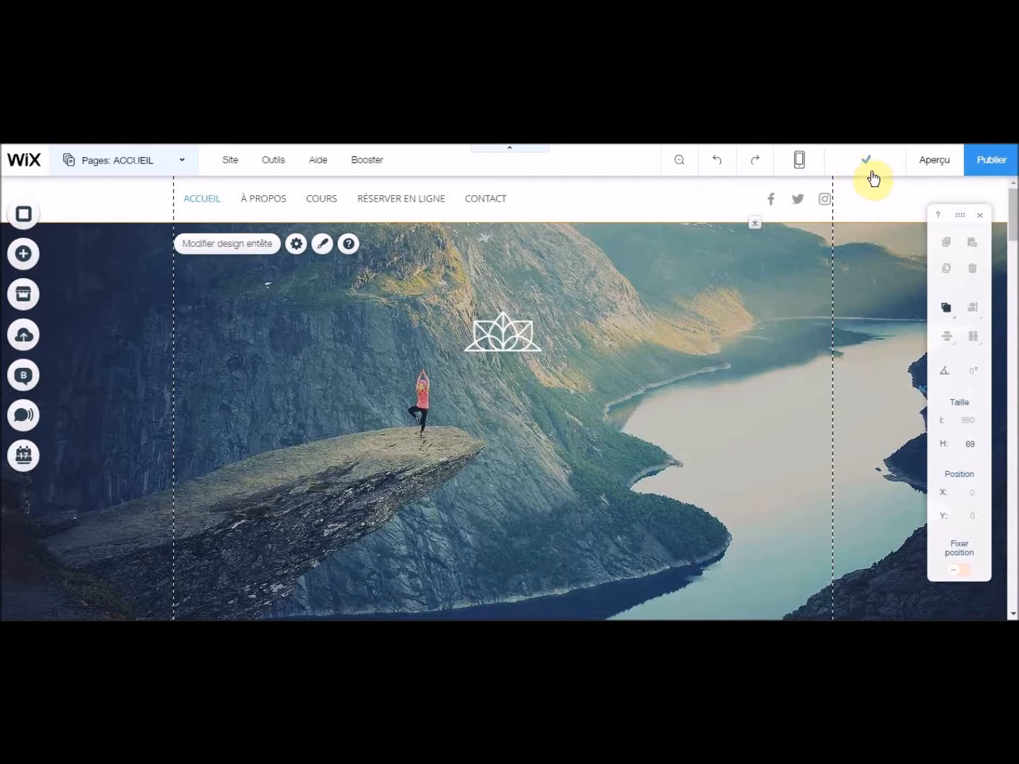
click(929, 169)
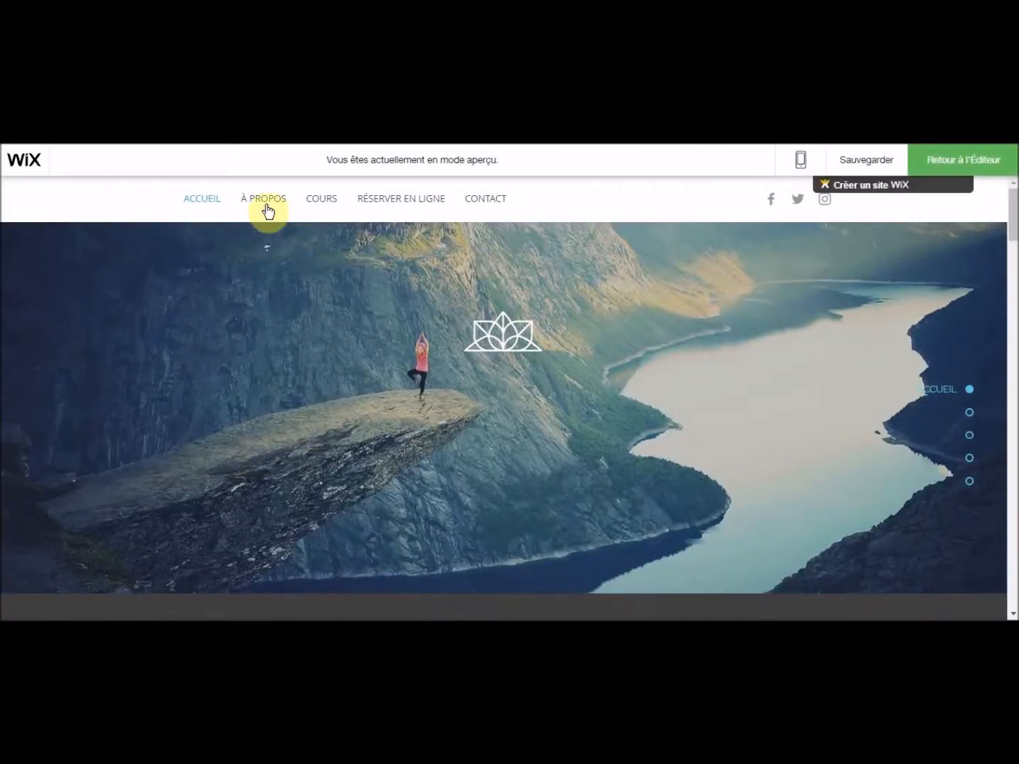
mouse_move(320, 207)
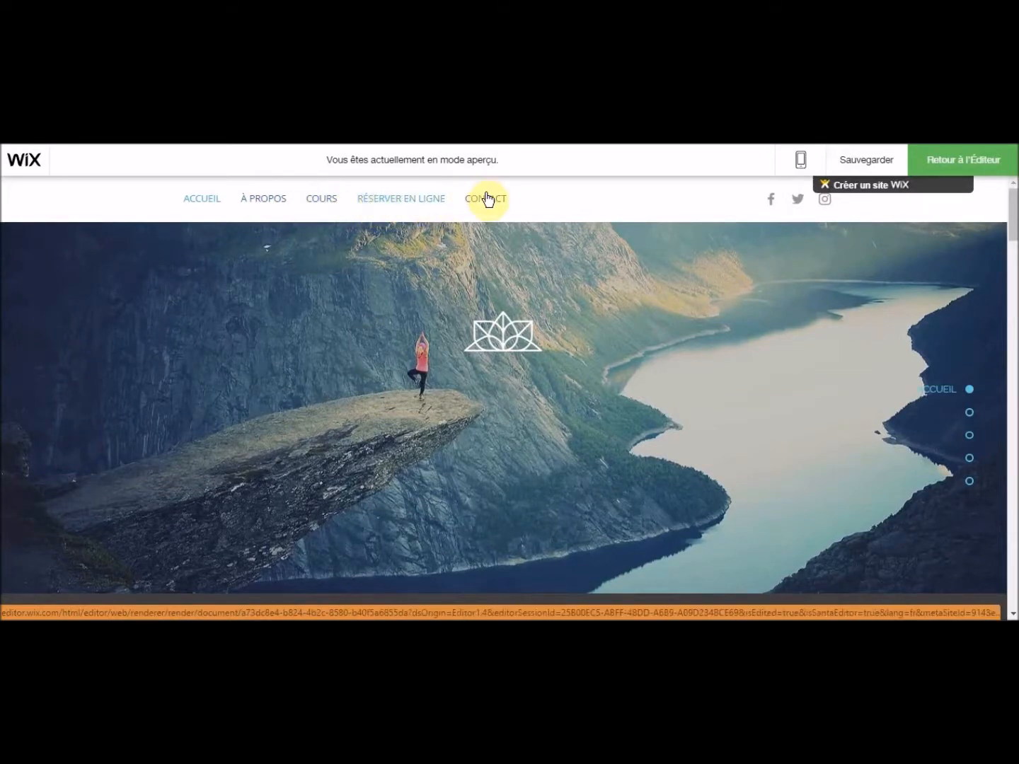
click(972, 439)
click(971, 481)
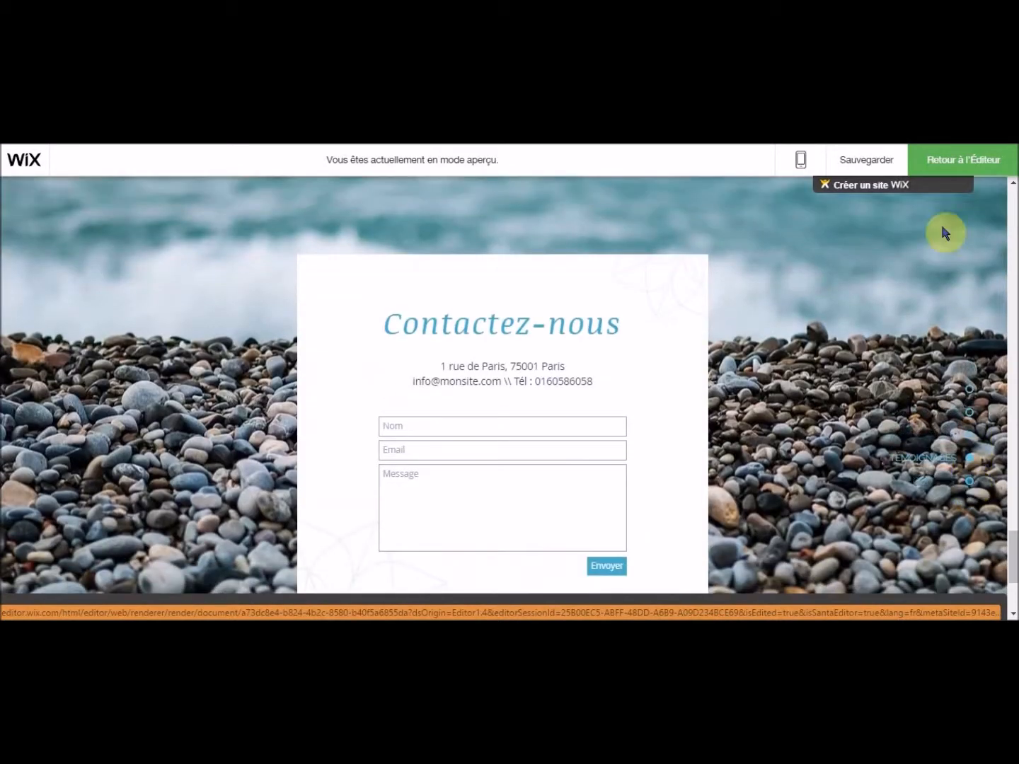
click(938, 177)
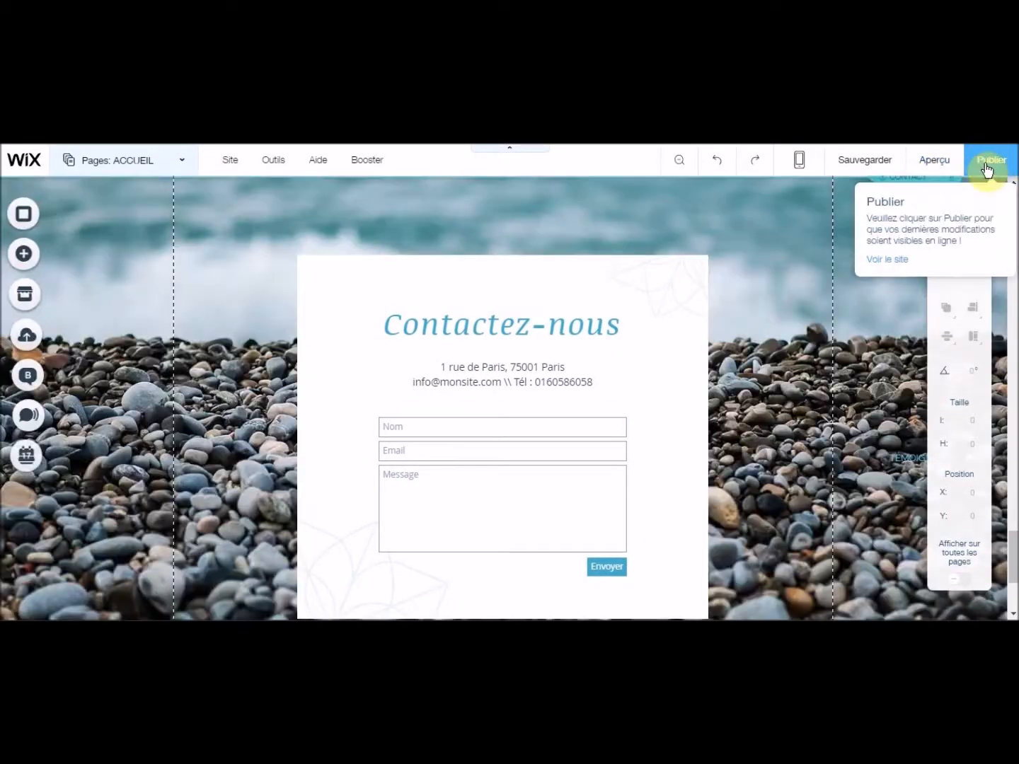
- Publish the site and select its published web address
click(984, 170)
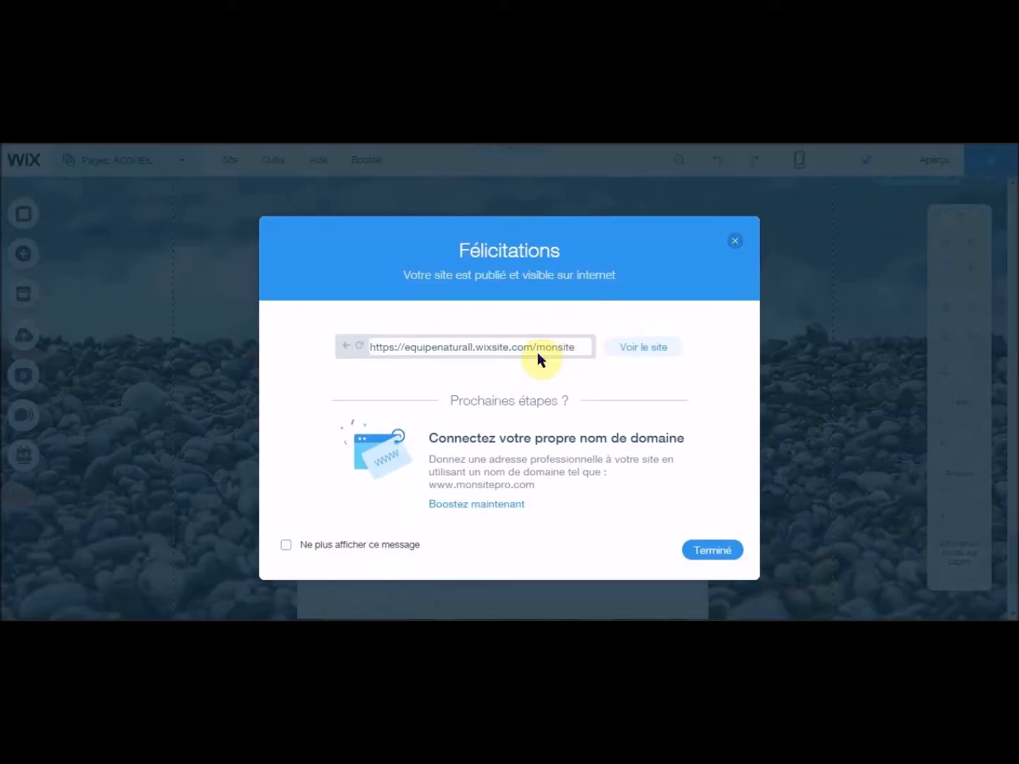
triple_click(537, 349)
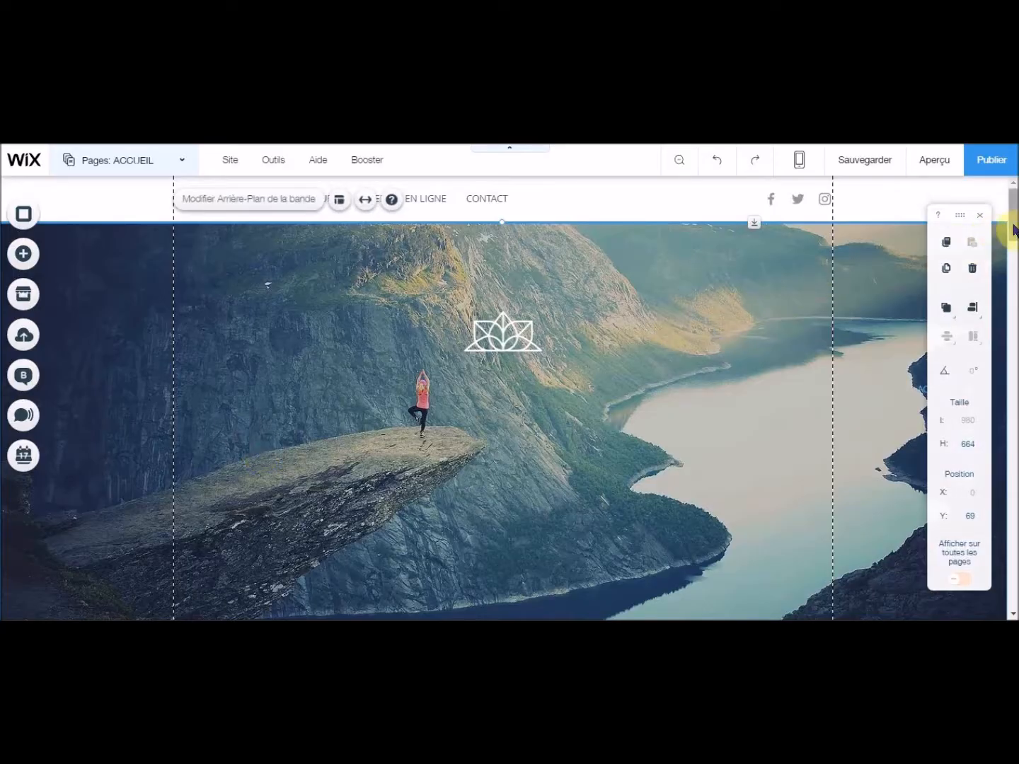
- Browse the categories of elements that can be added to the À propos section, from images and galleries to blog and shop
scroll(435, 453, down, 8)
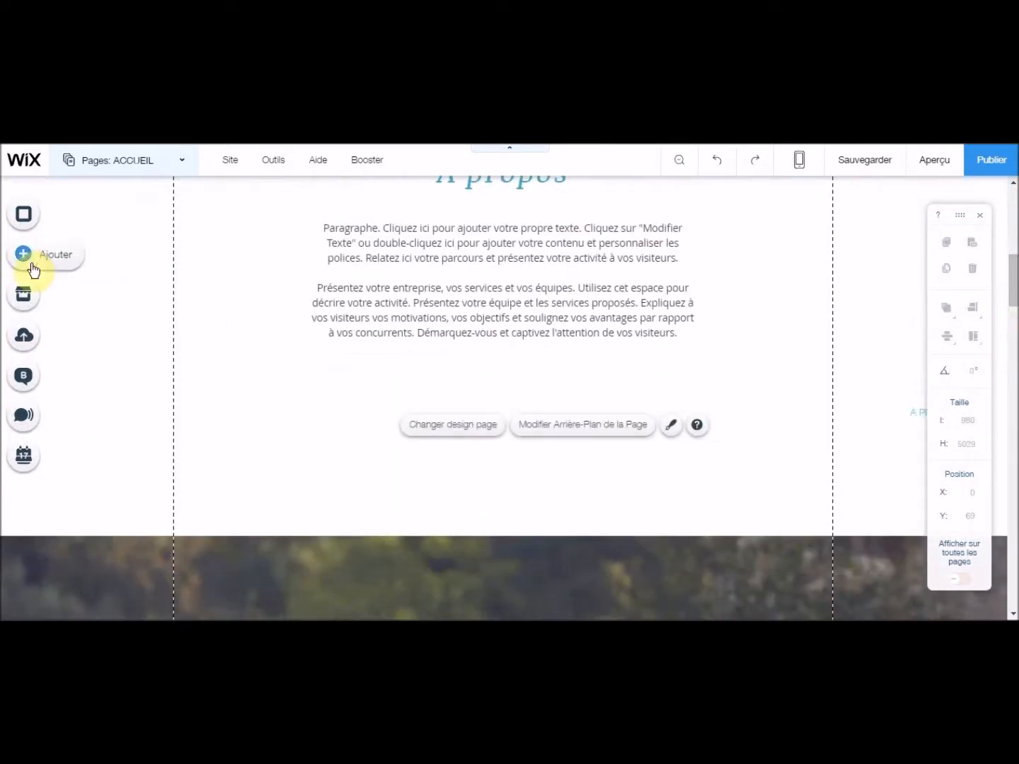
click(24, 256)
click(71, 241)
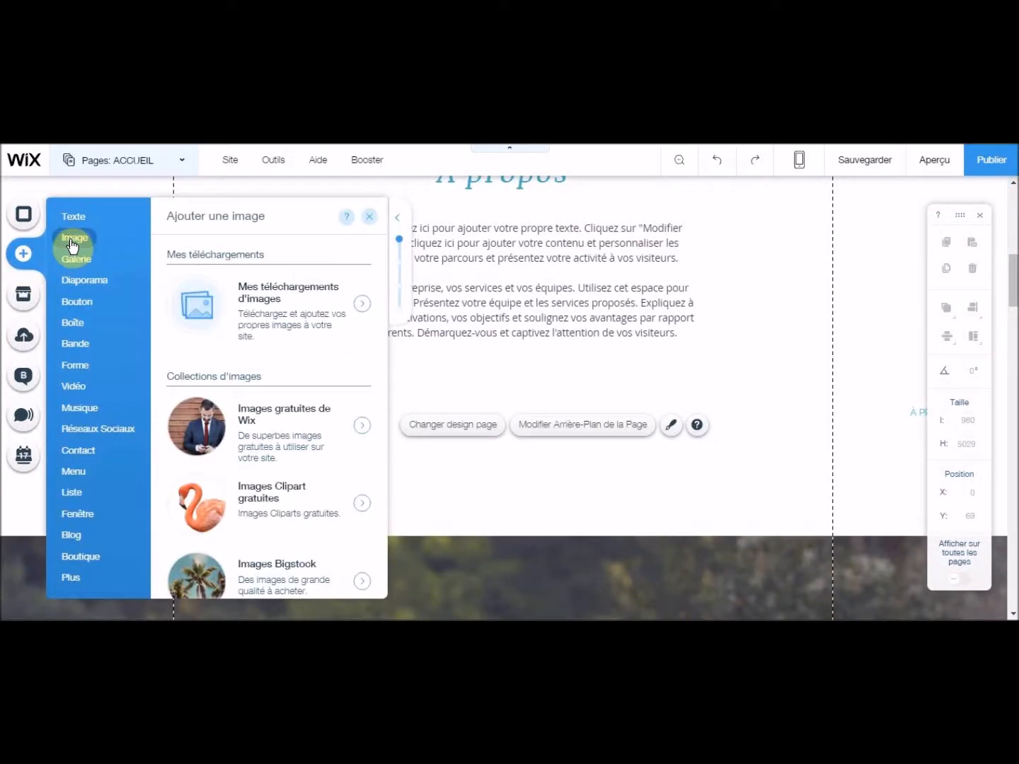
click(75, 259)
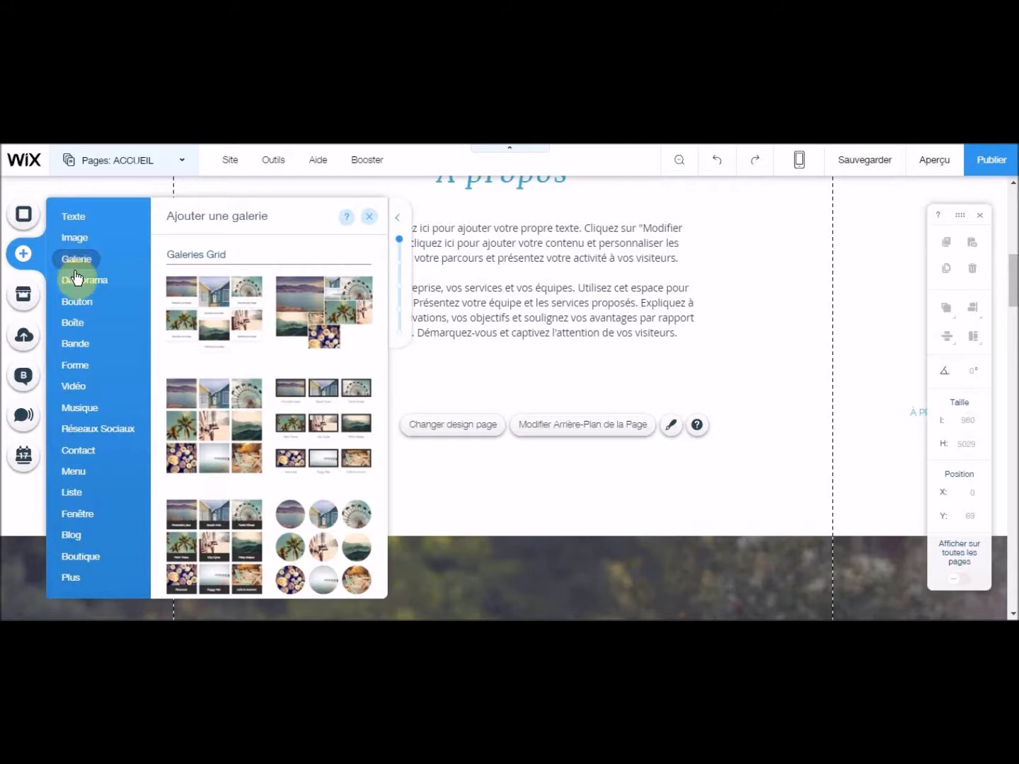
click(77, 279)
click(78, 301)
click(75, 322)
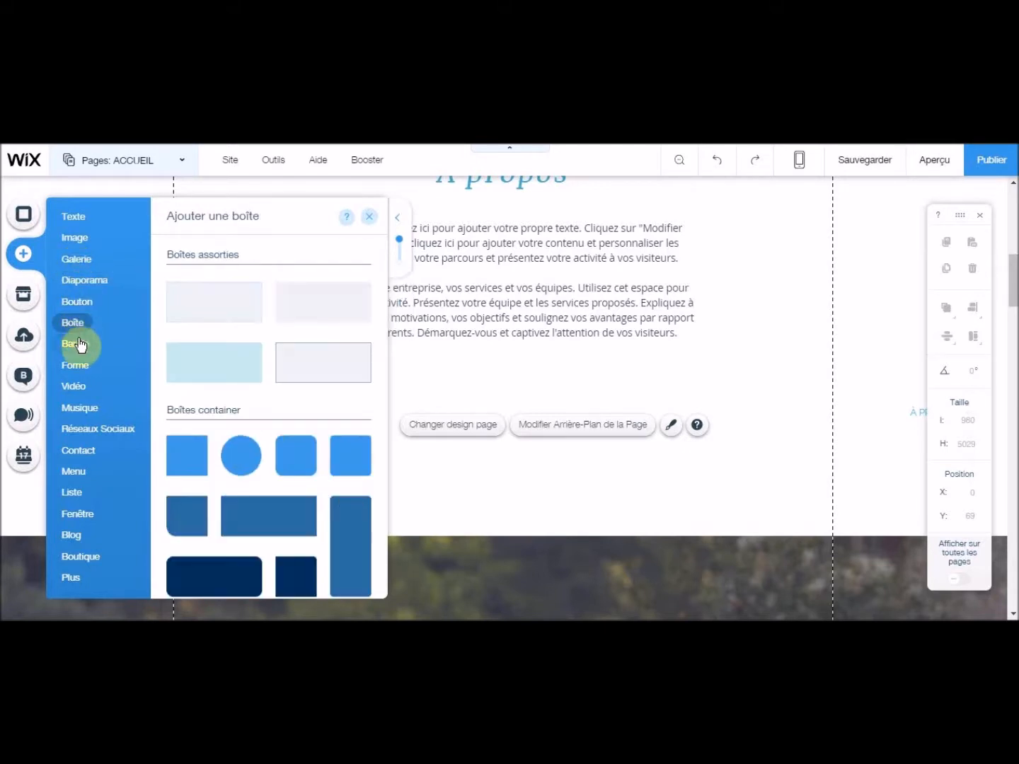
click(78, 345)
click(80, 365)
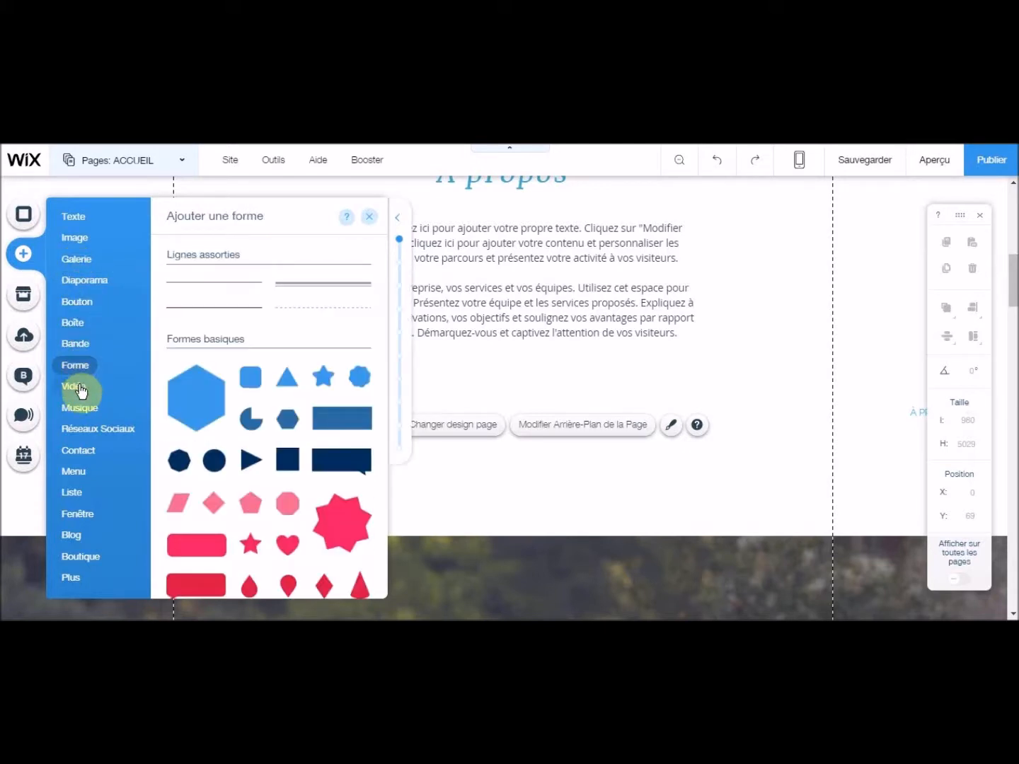
click(74, 385)
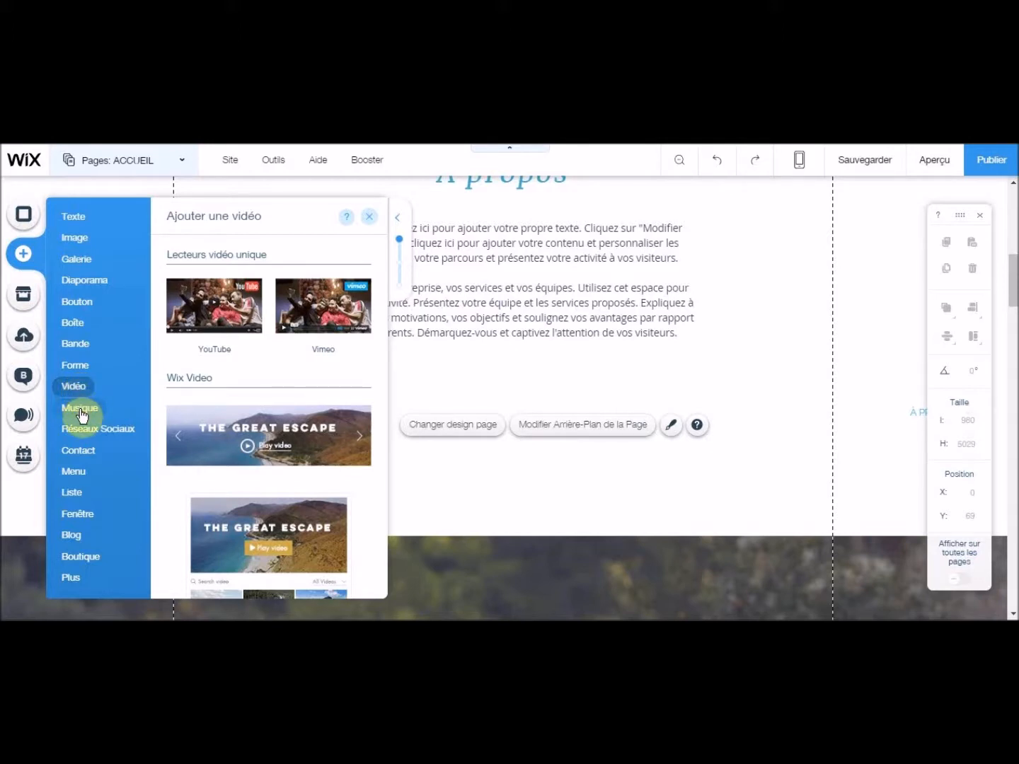
click(82, 410)
click(80, 428)
click(80, 449)
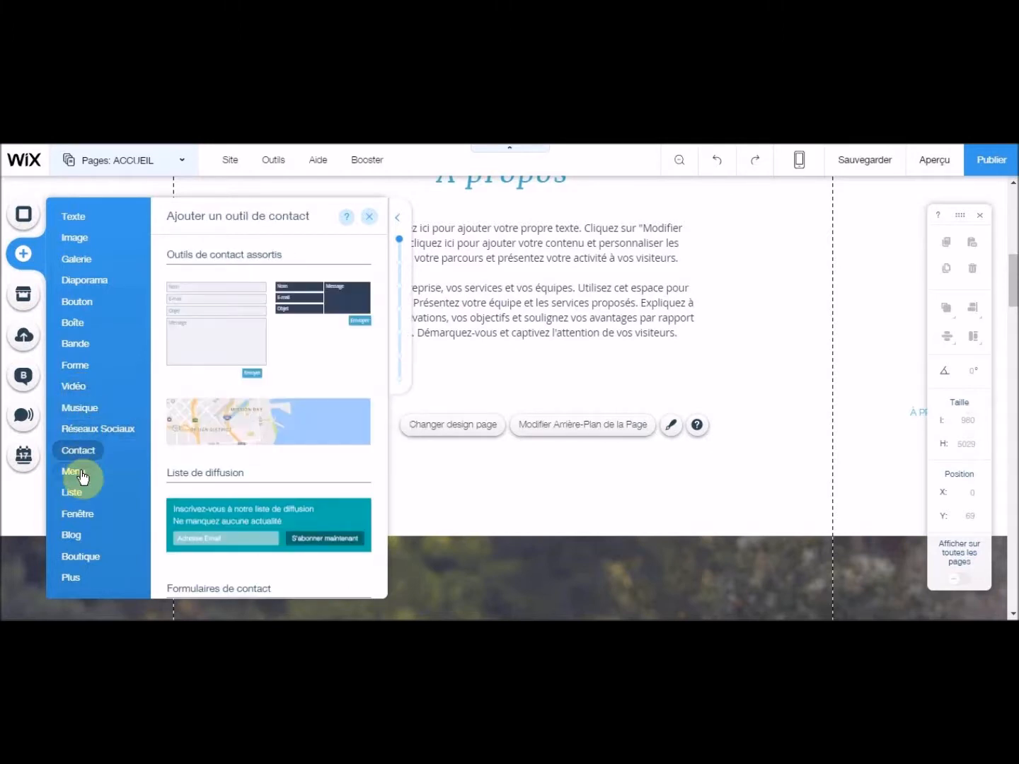
click(79, 478)
click(73, 492)
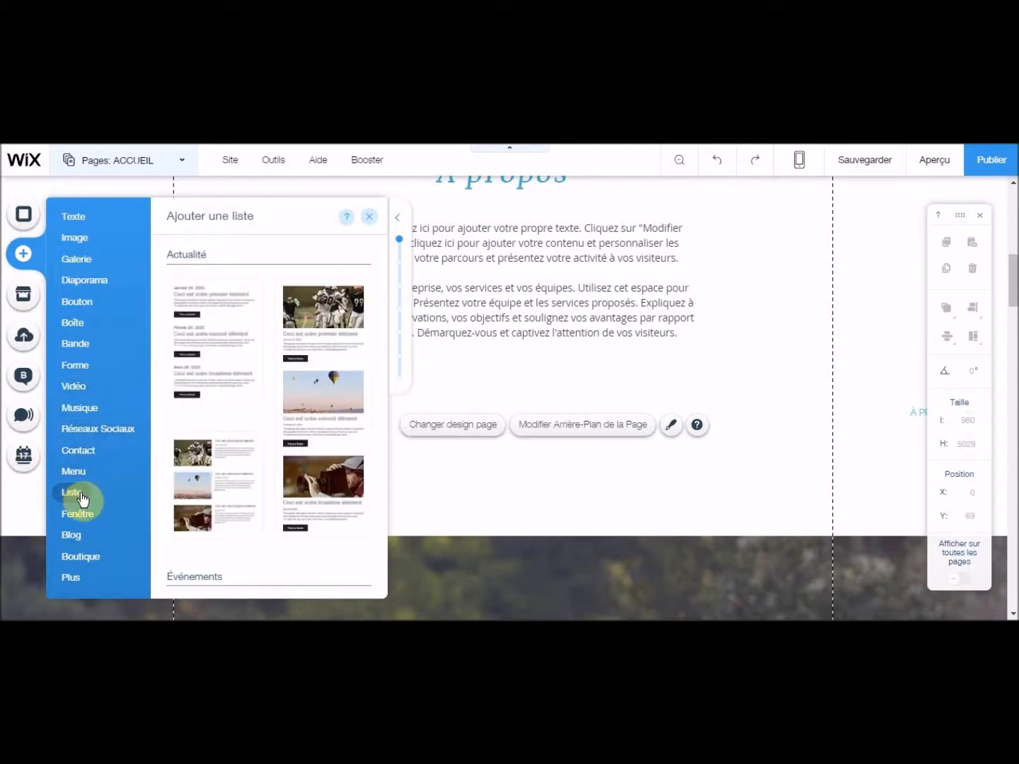
click(79, 514)
click(79, 536)
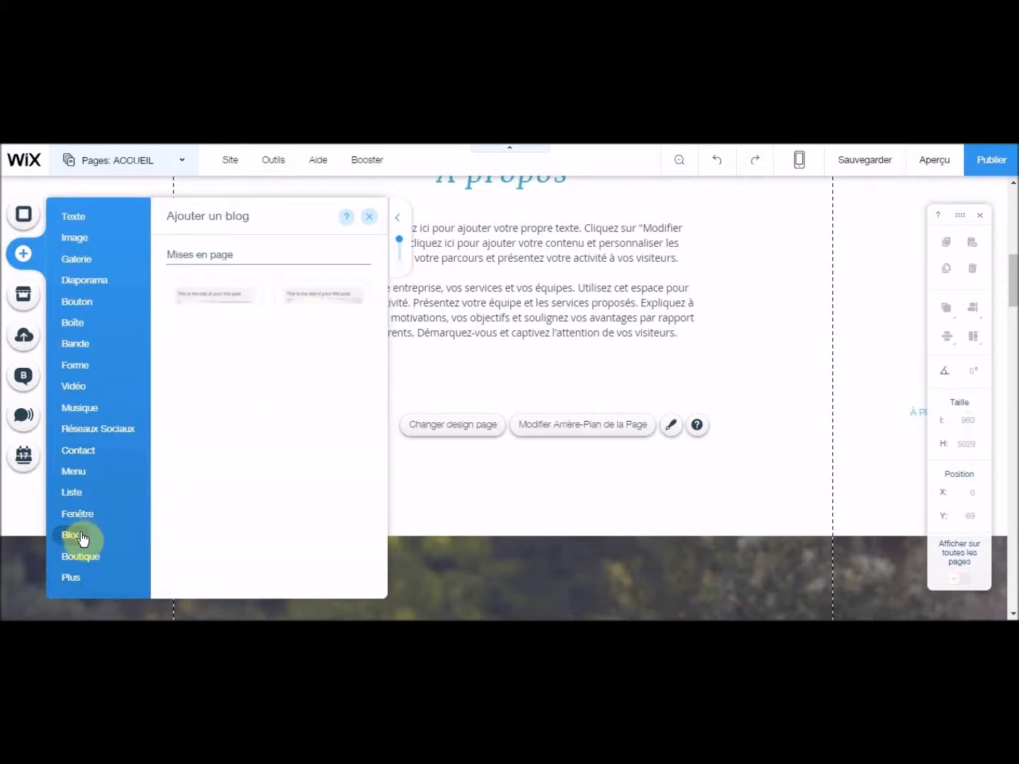
click(82, 556)
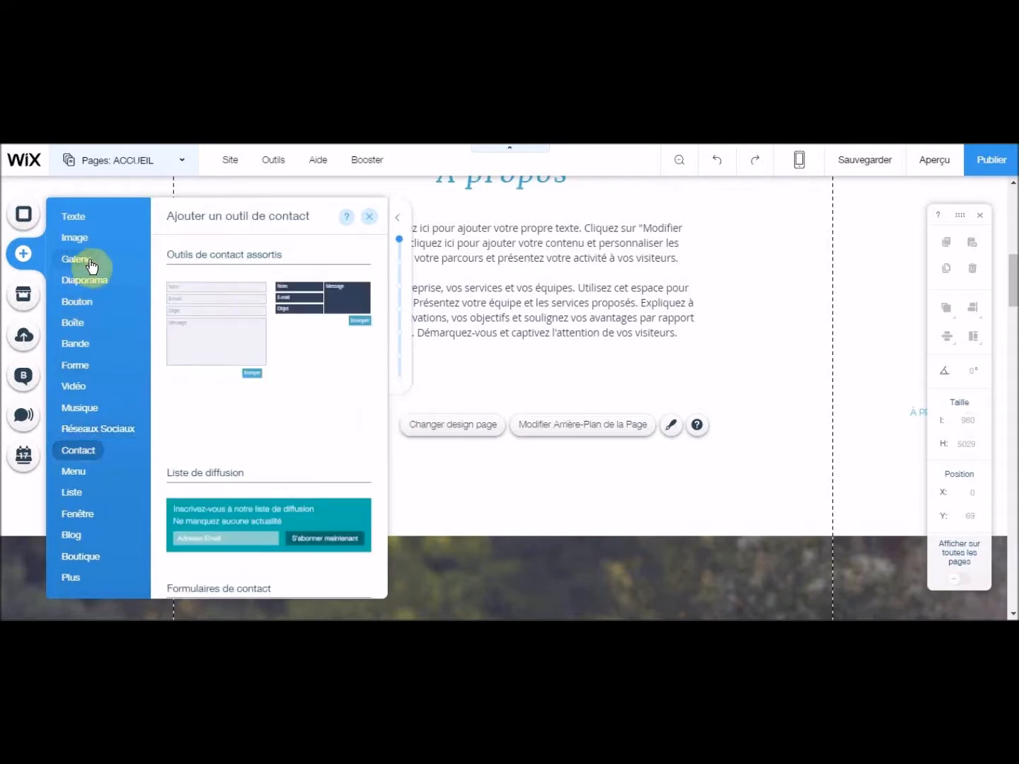
- Add the slider gallery with circular images to the À propos section
click(91, 266)
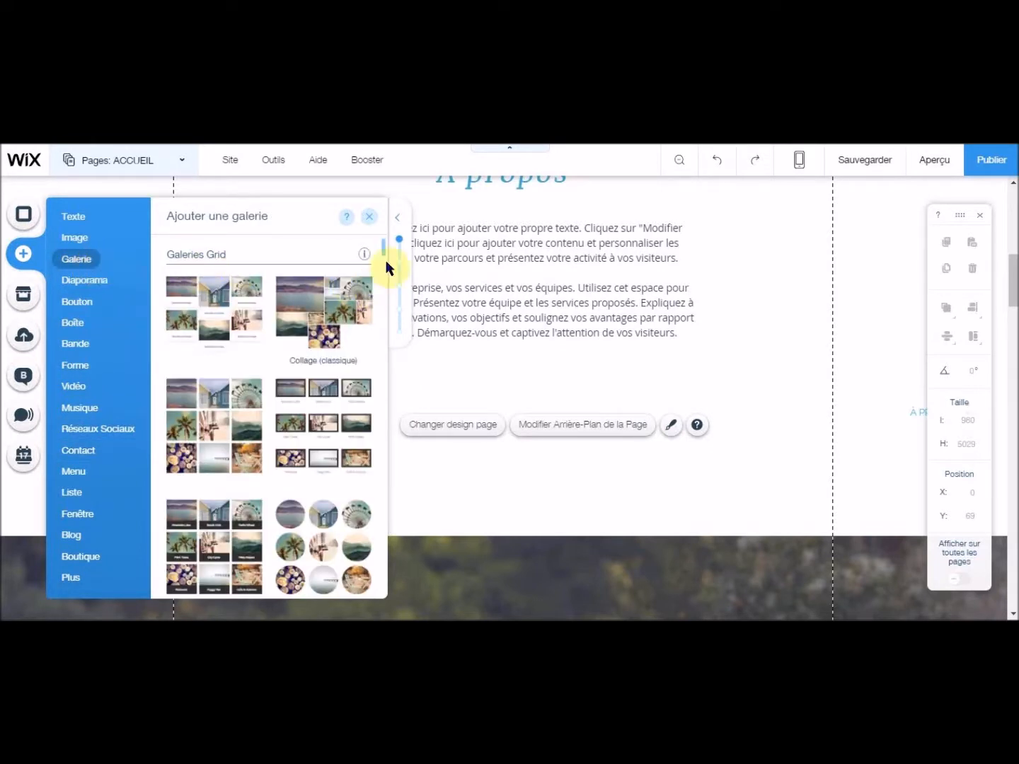
drag(383, 247, 384, 466)
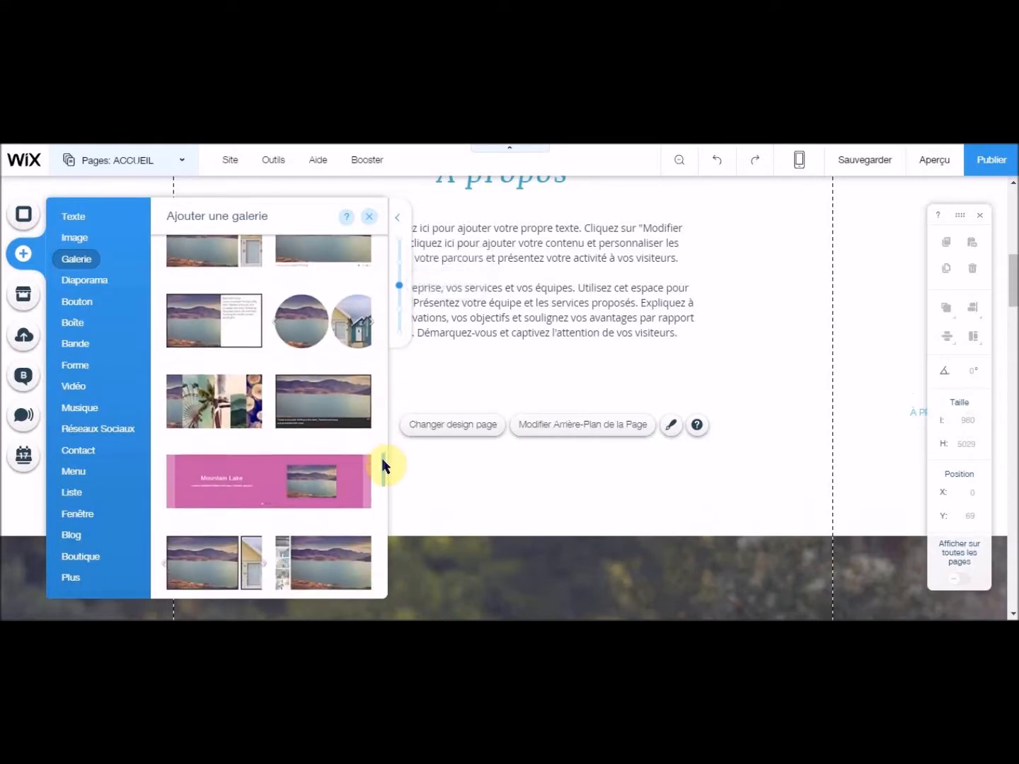
click(337, 329)
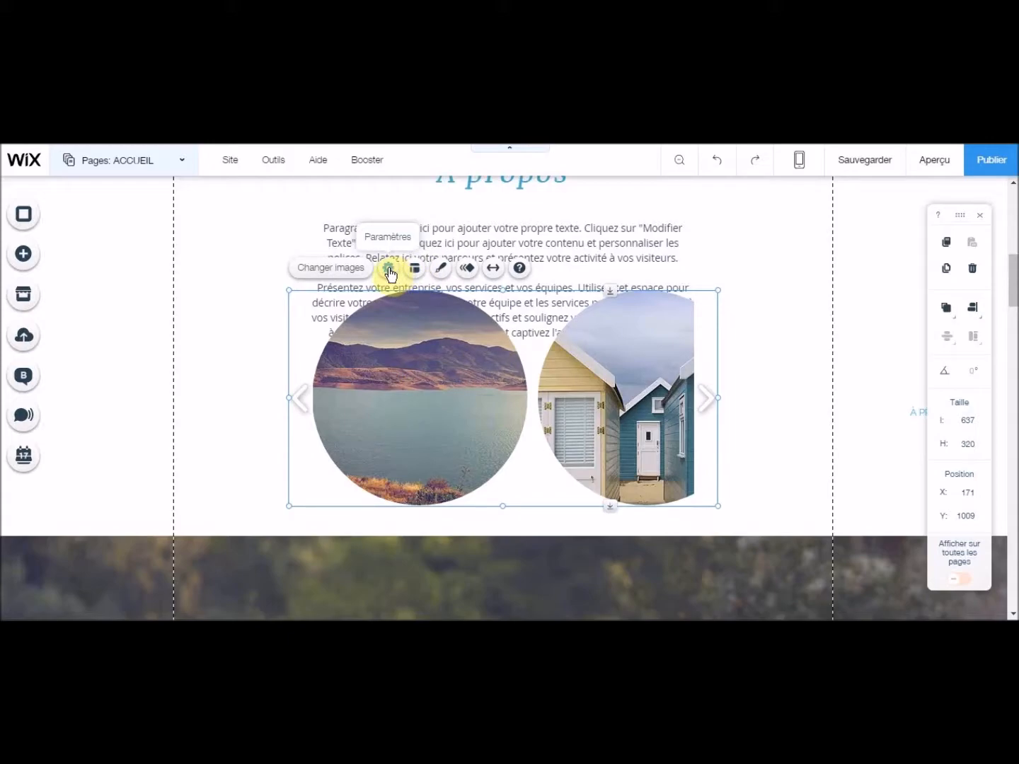
- Reorder the gallery images by moving the flamingo picture and then the blue staircase picture to second position
click(363, 273)
drag(520, 439, 206, 346)
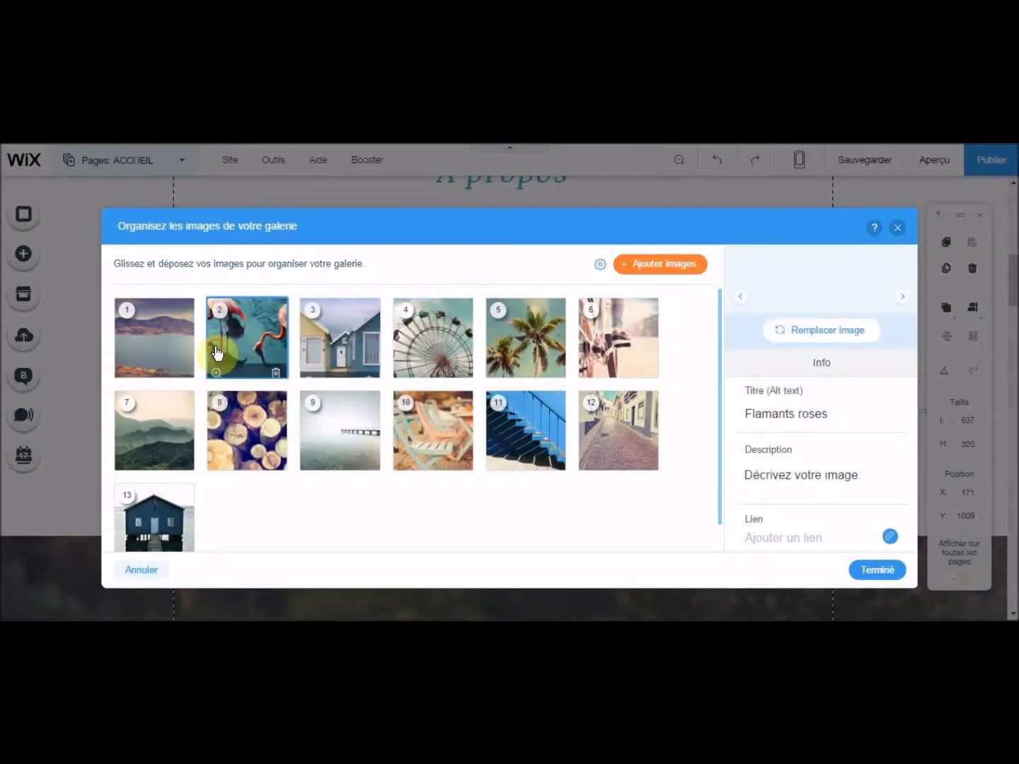
drag(520, 458, 229, 360)
click(864, 571)
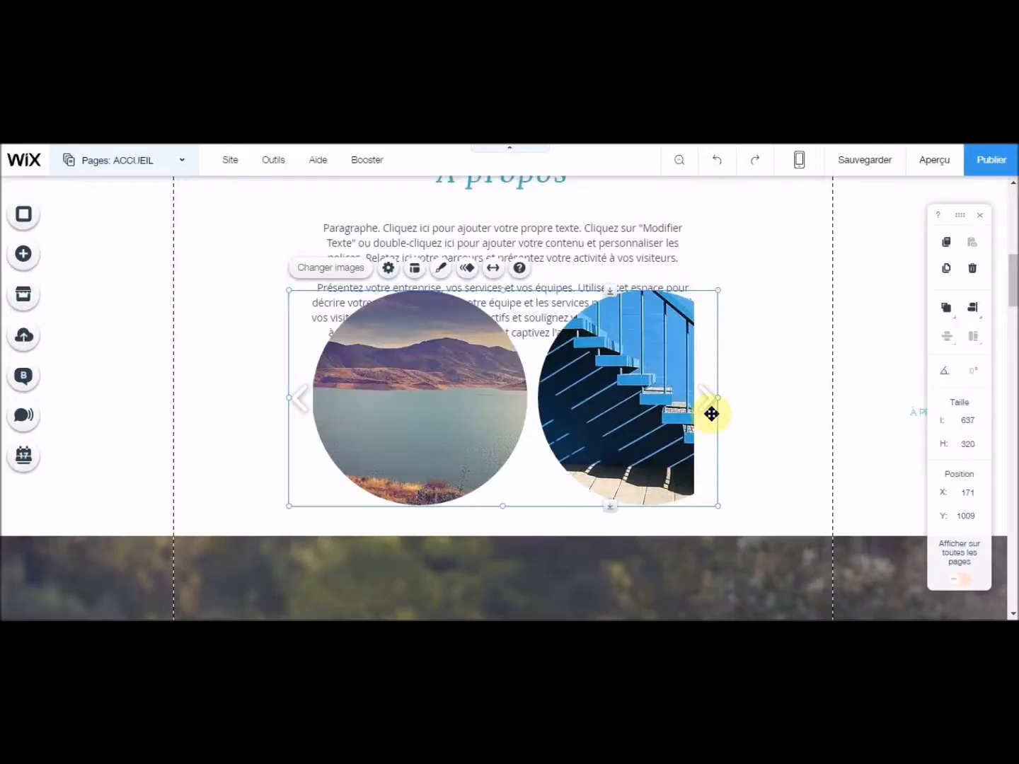
- Widen the À propos paragraph across the content width and adjust the placement of the paragraph and the circular gallery below it
drag(709, 382, 713, 396)
click(627, 278)
drag(695, 280, 831, 277)
drag(309, 281, 194, 276)
mouse_move(303, 235)
mouse_down()
mouse_move(300, 210)
mouse_move(305, 218)
mouse_up()
drag(509, 387, 503, 375)
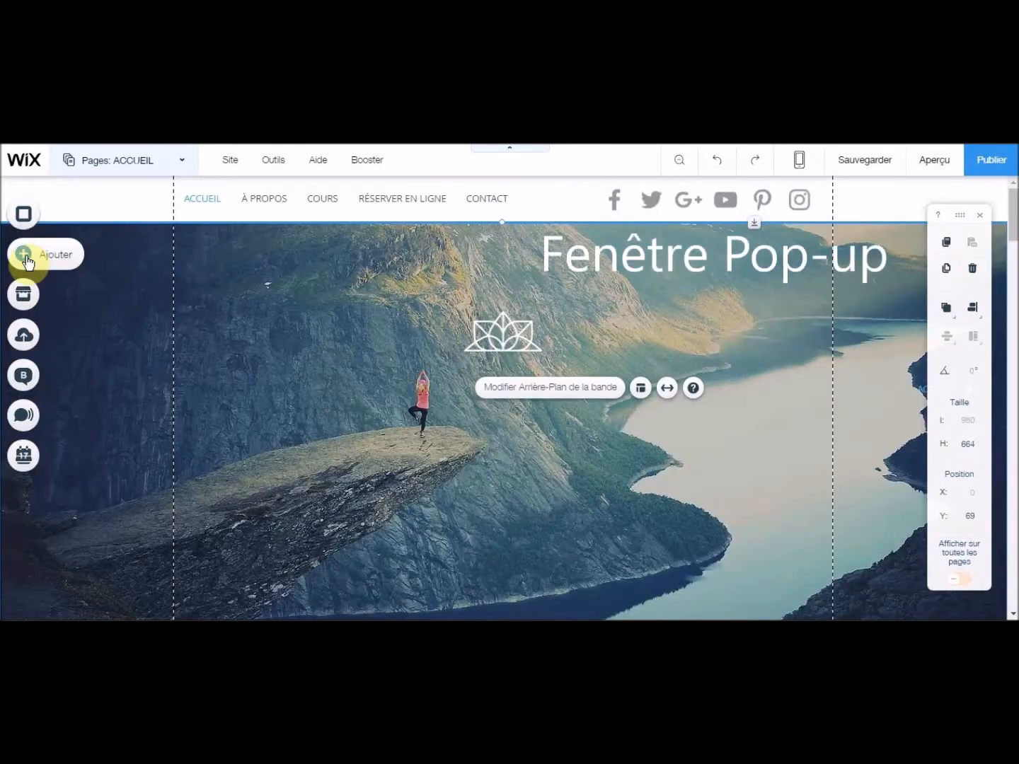
- Add the Promo (20 %) popup window to the ACCUEIL page
click(28, 262)
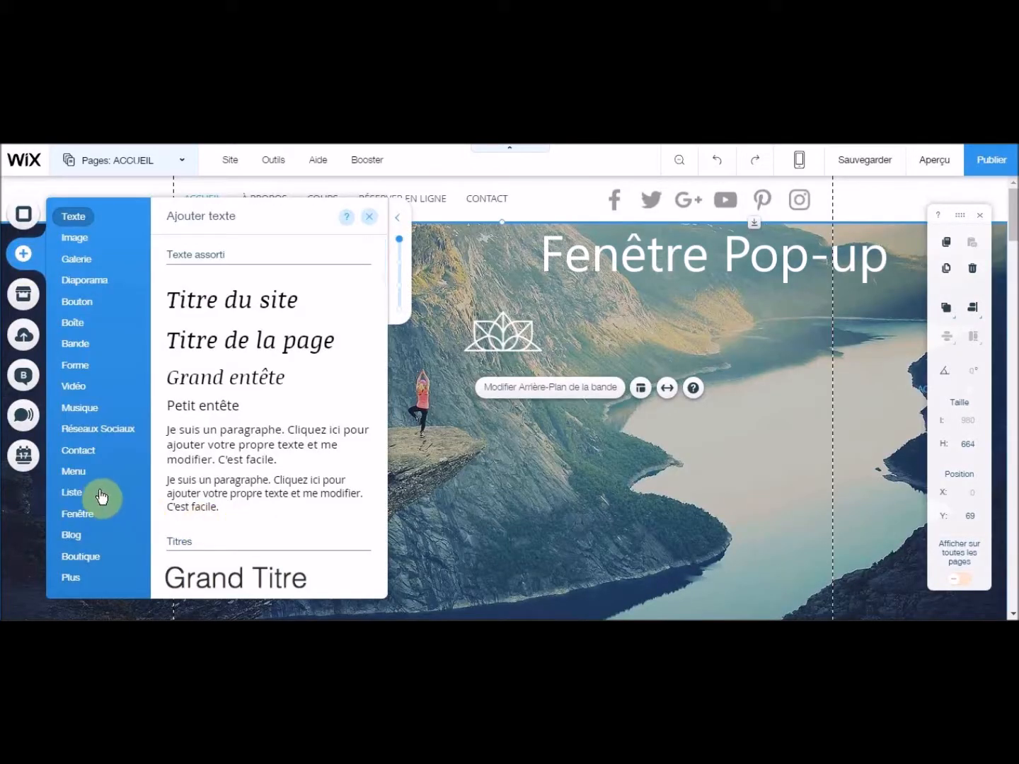
click(78, 511)
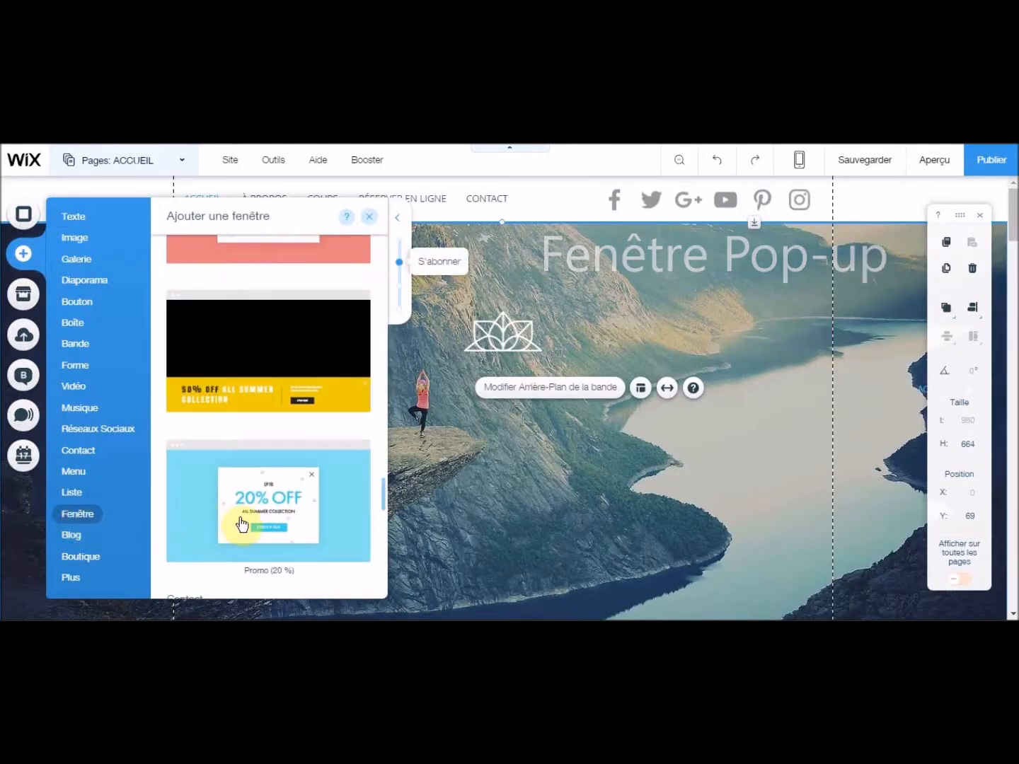
click(283, 499)
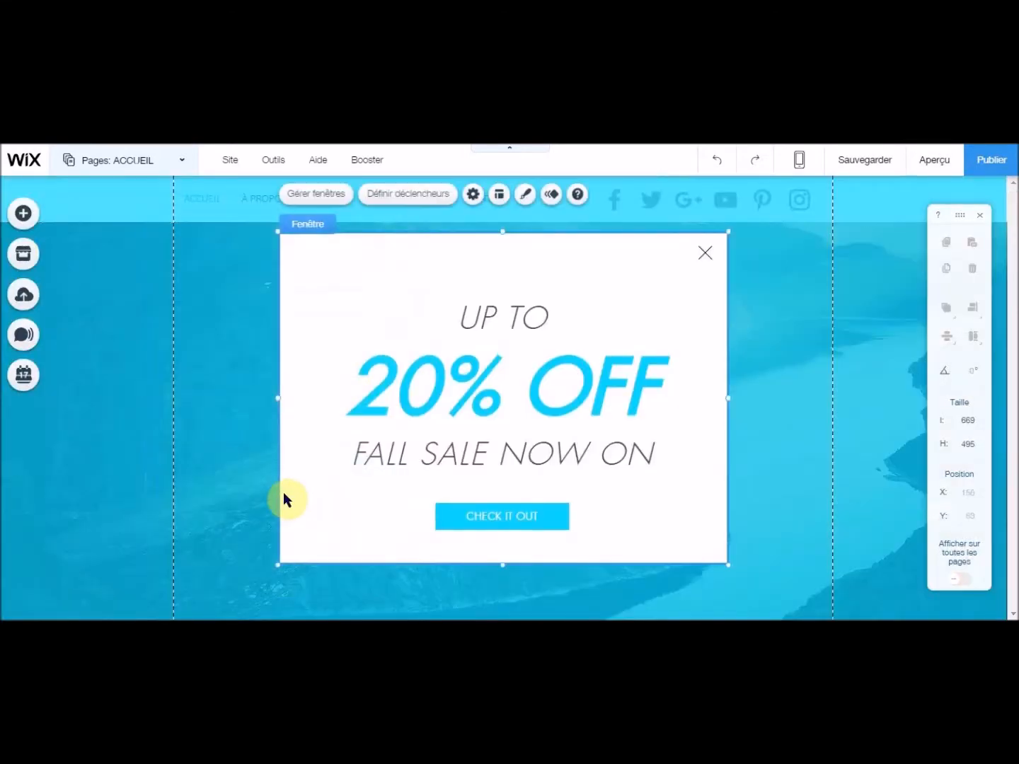
- Review the popup's settings for its name, automatic display, target pages and delay
click(473, 194)
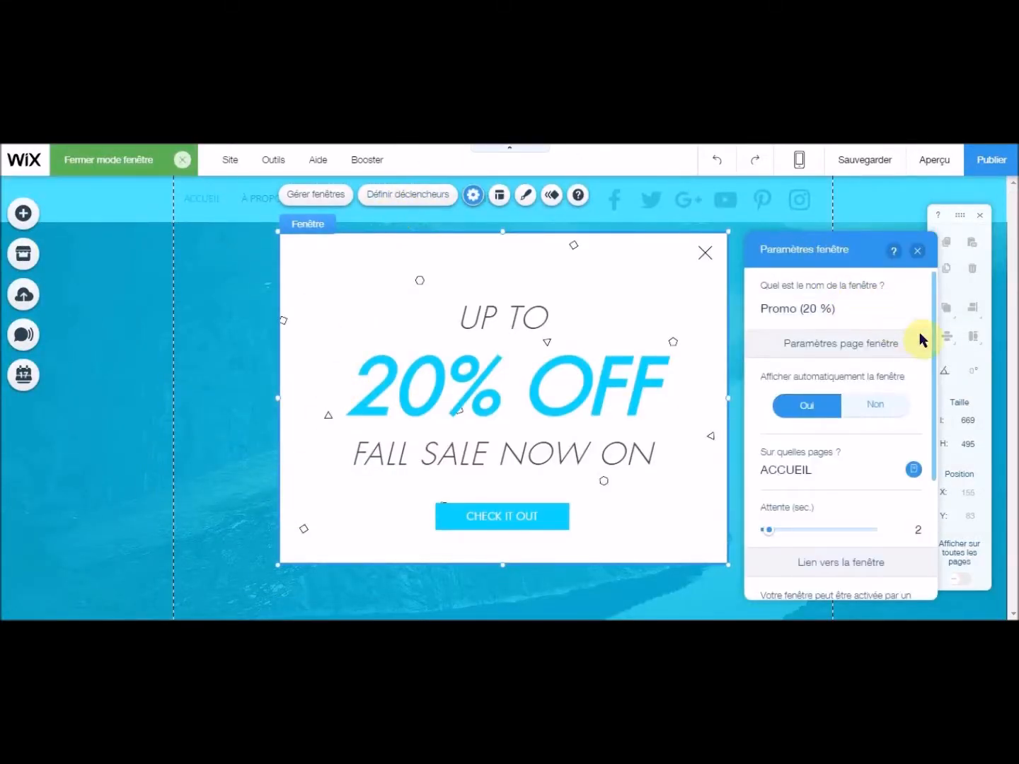
scroll(926, 358, down, 1)
scroll(939, 398, down, 2)
scroll(931, 318, up, 3)
click(917, 251)
- Set the popup's background to the dark fern leaf image and leave popup editing mode
click(525, 195)
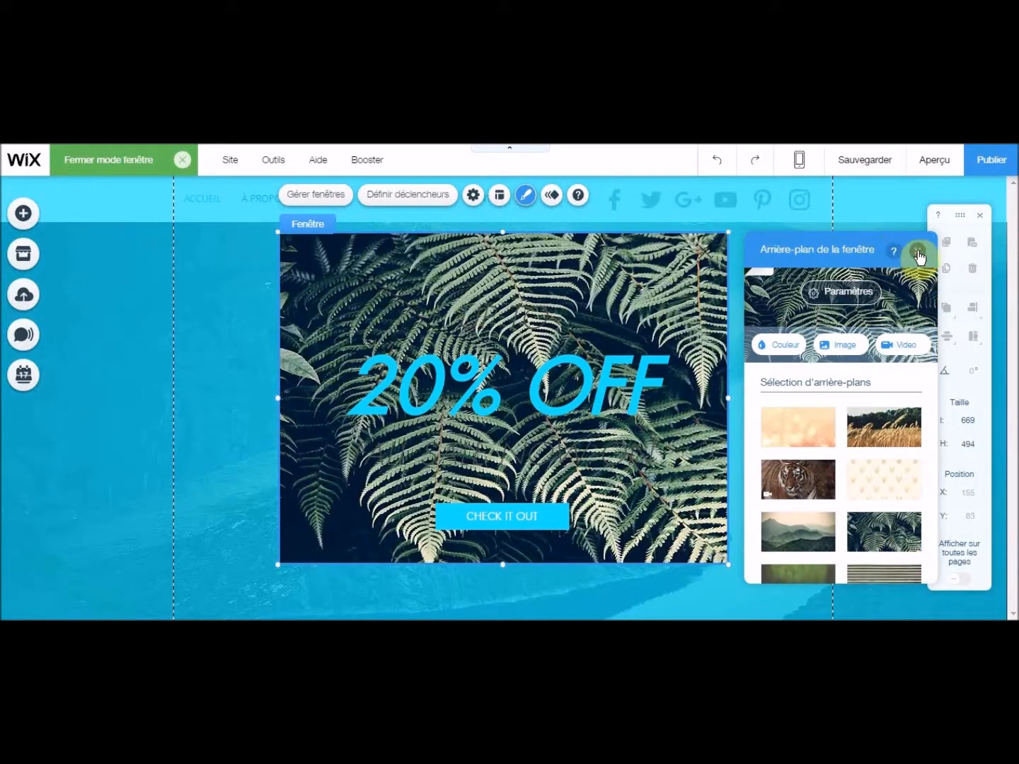
click(917, 252)
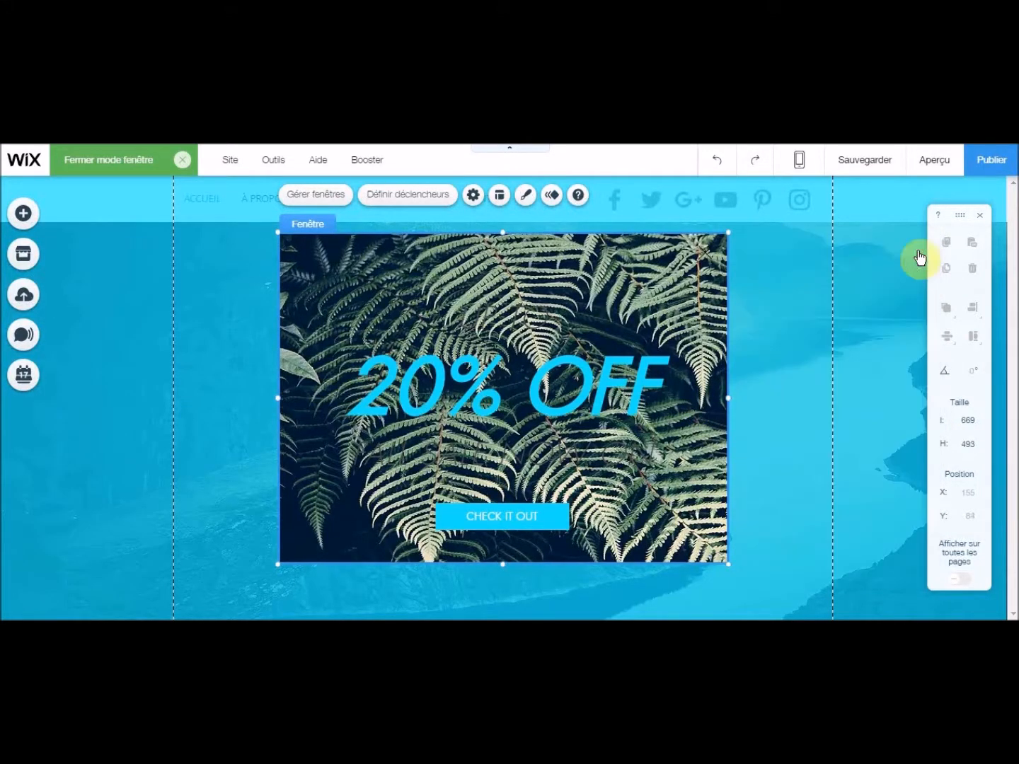
click(188, 162)
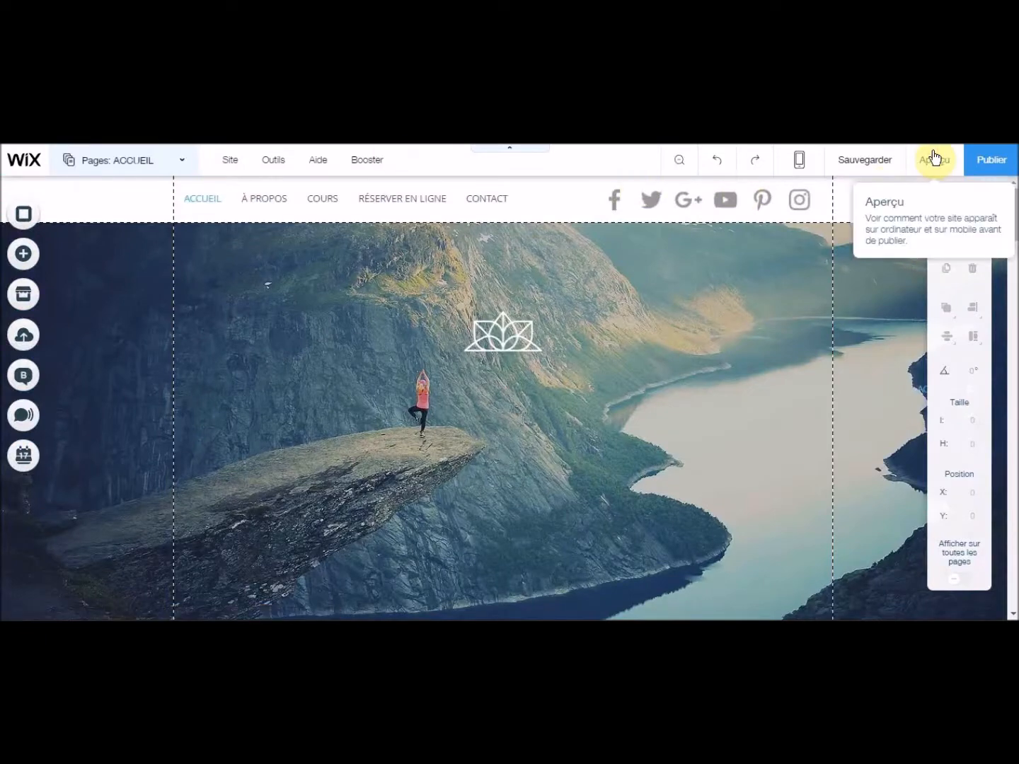
- Preview the home page to check the promotional popup over the À propos section
click(935, 156)
scroll(805, 371, down, 5)
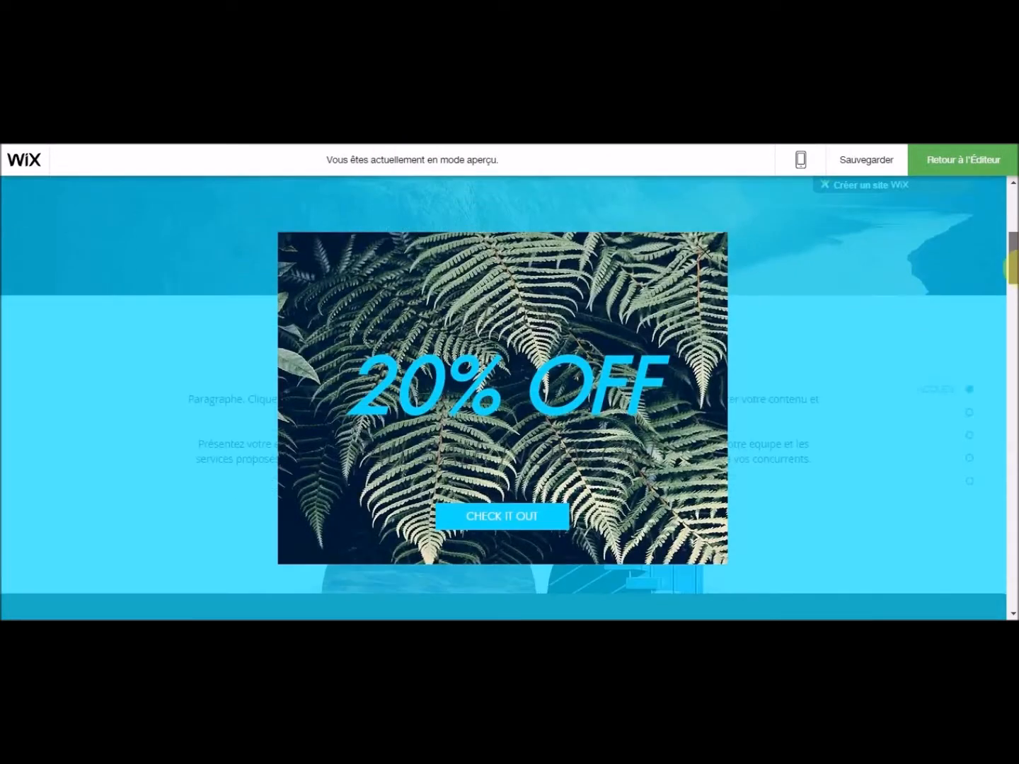
- Dismiss the popup preview and add the grey six-icon social network bar to the header beside the site menu
drag(1010, 267, 1009, 181)
click(826, 377)
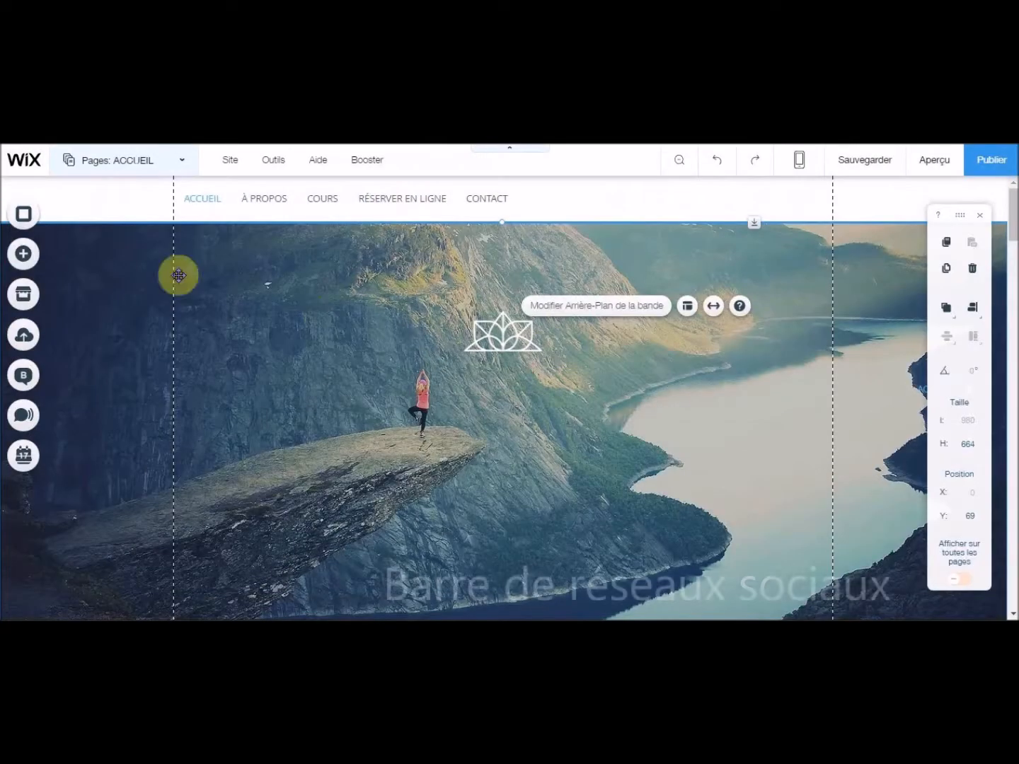
click(25, 255)
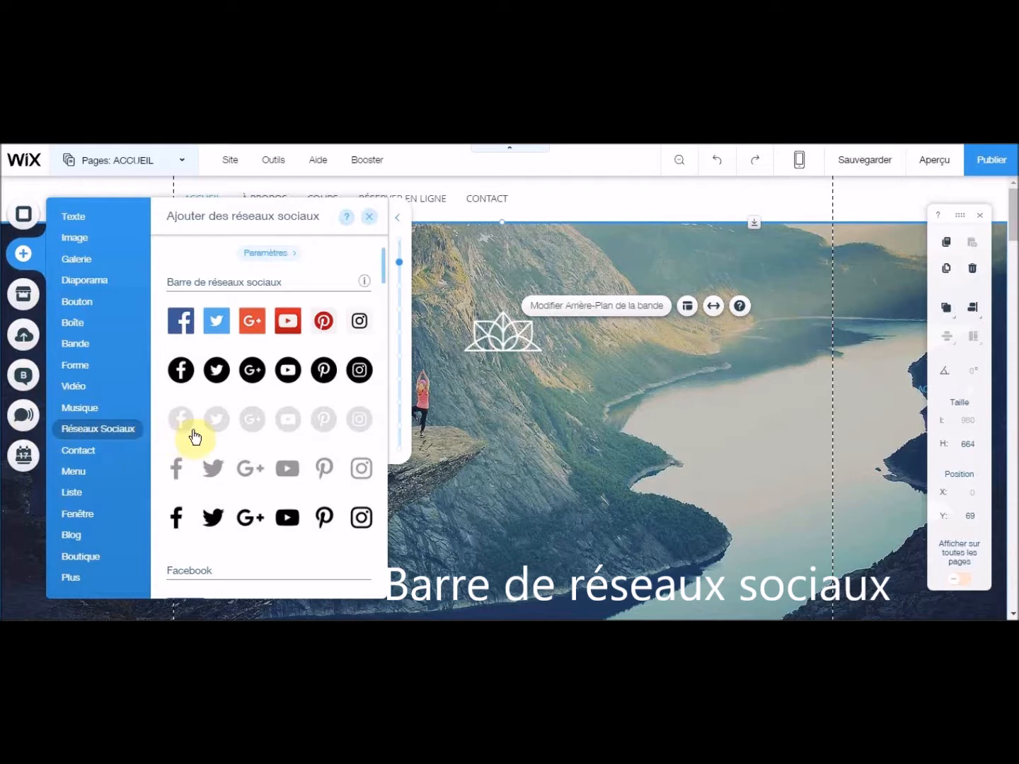
drag(235, 479, 670, 207)
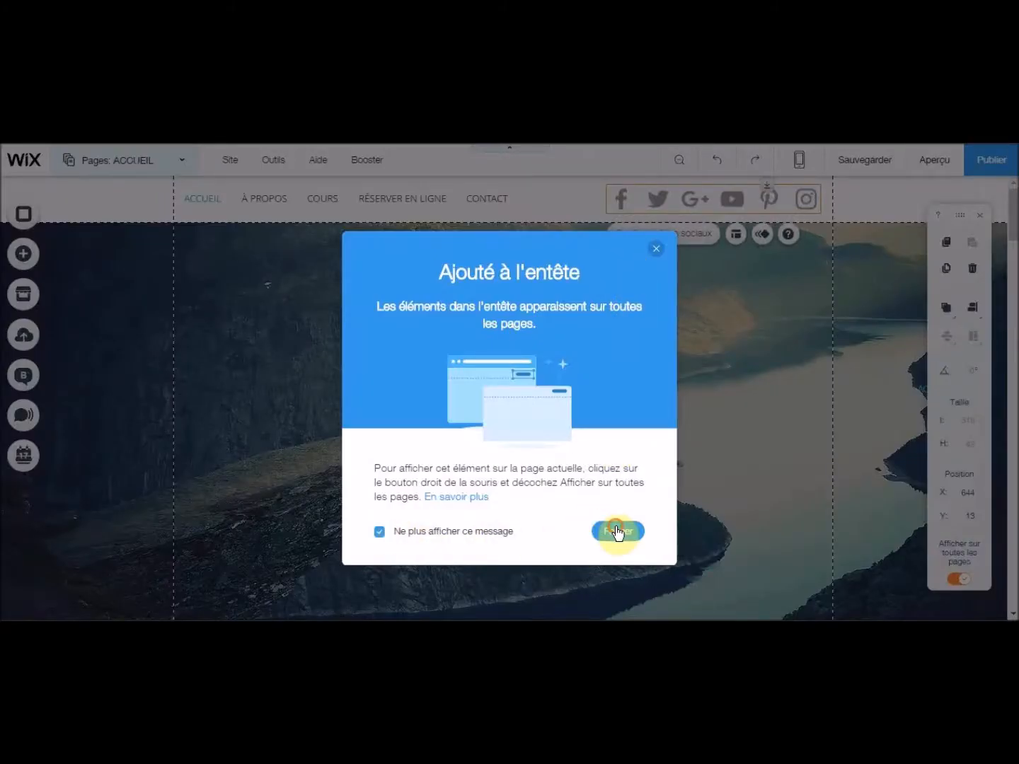
click(617, 530)
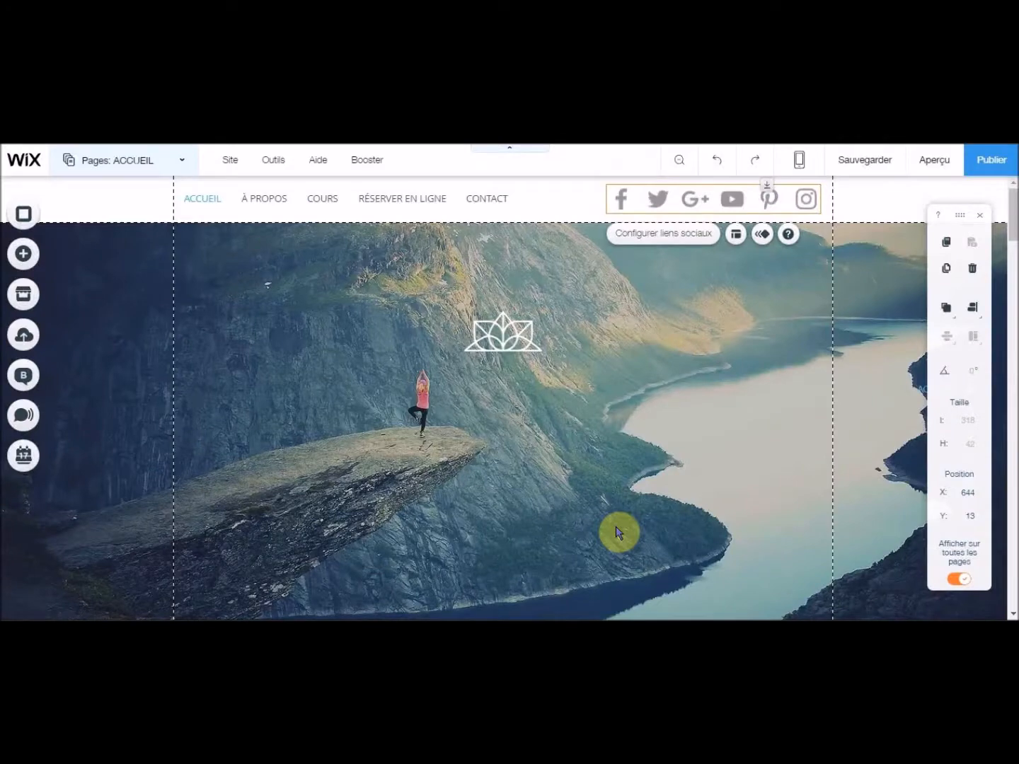
- Review the web address link options for the social bar's Instagram icon
click(682, 236)
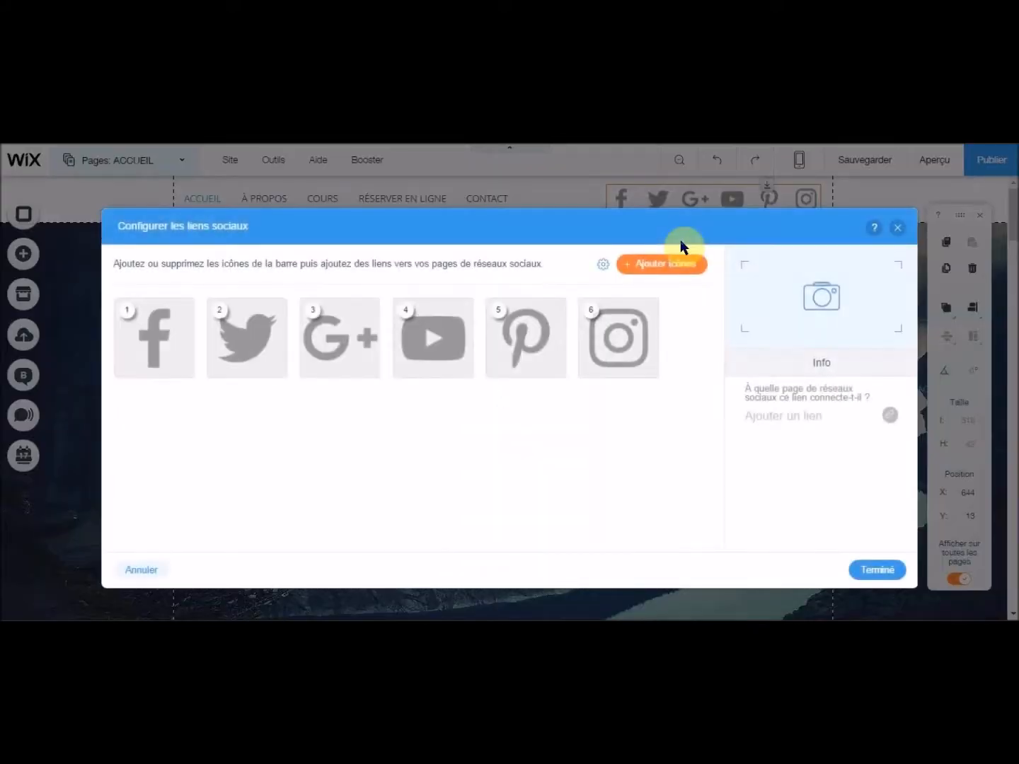
click(617, 344)
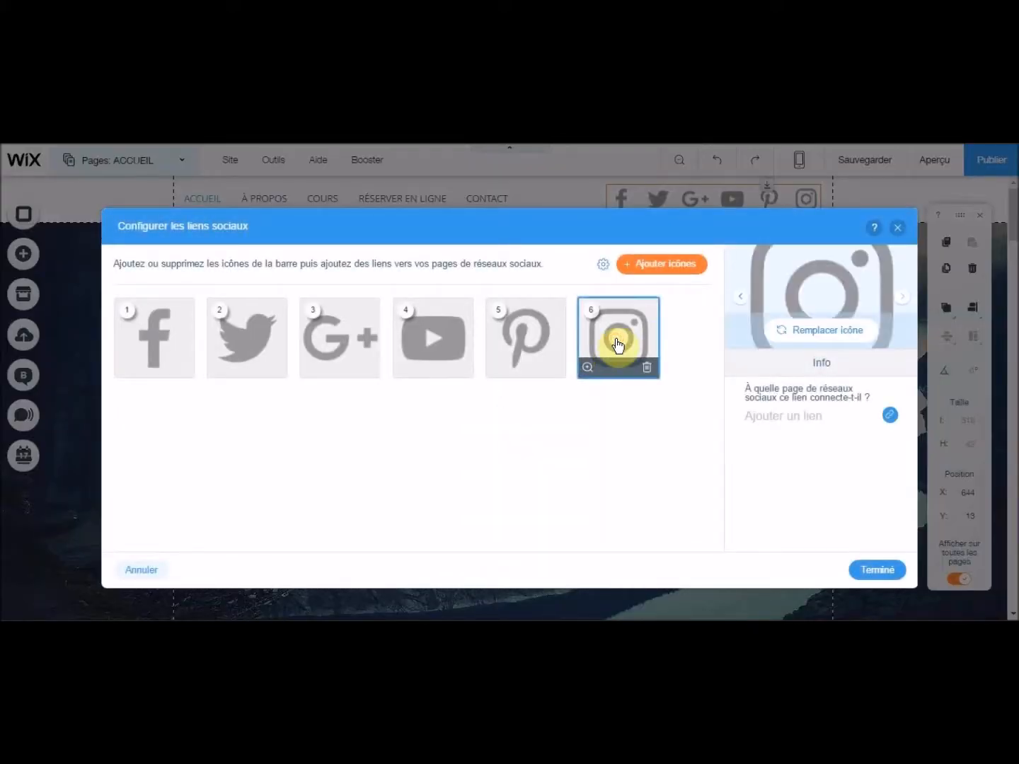
click(769, 422)
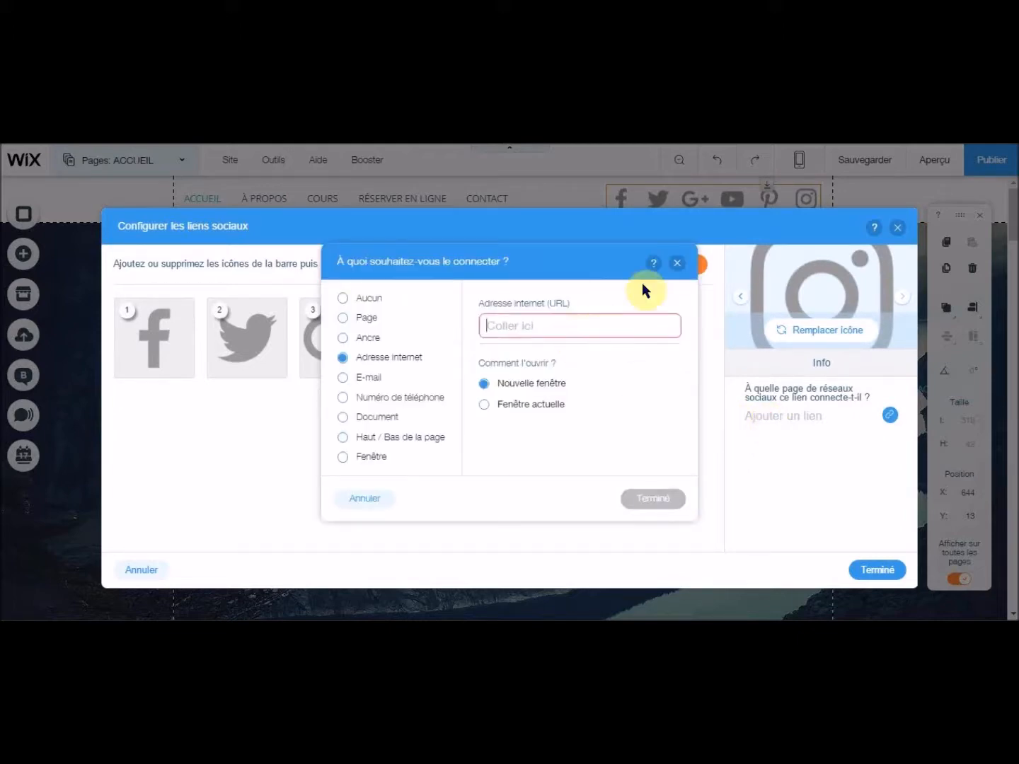
click(678, 264)
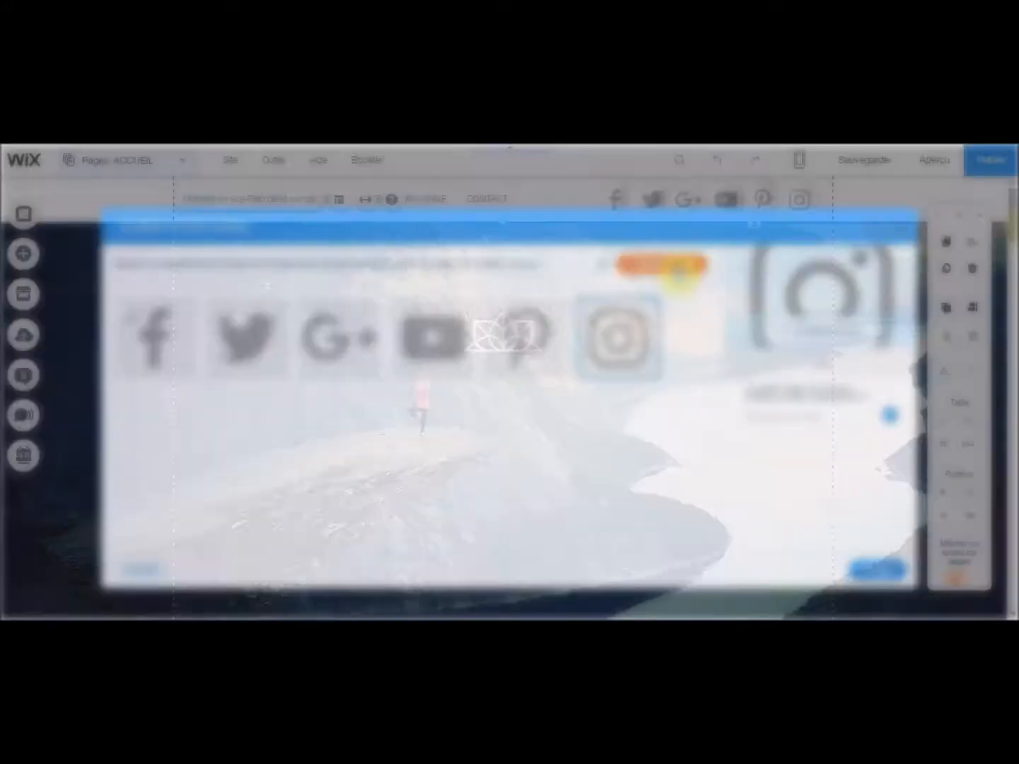
- Add the Bouton PayPal app to the Cours section and place it just below the Réserver button, at about X 549, Y 2709
drag(1014, 304, 1015, 412)
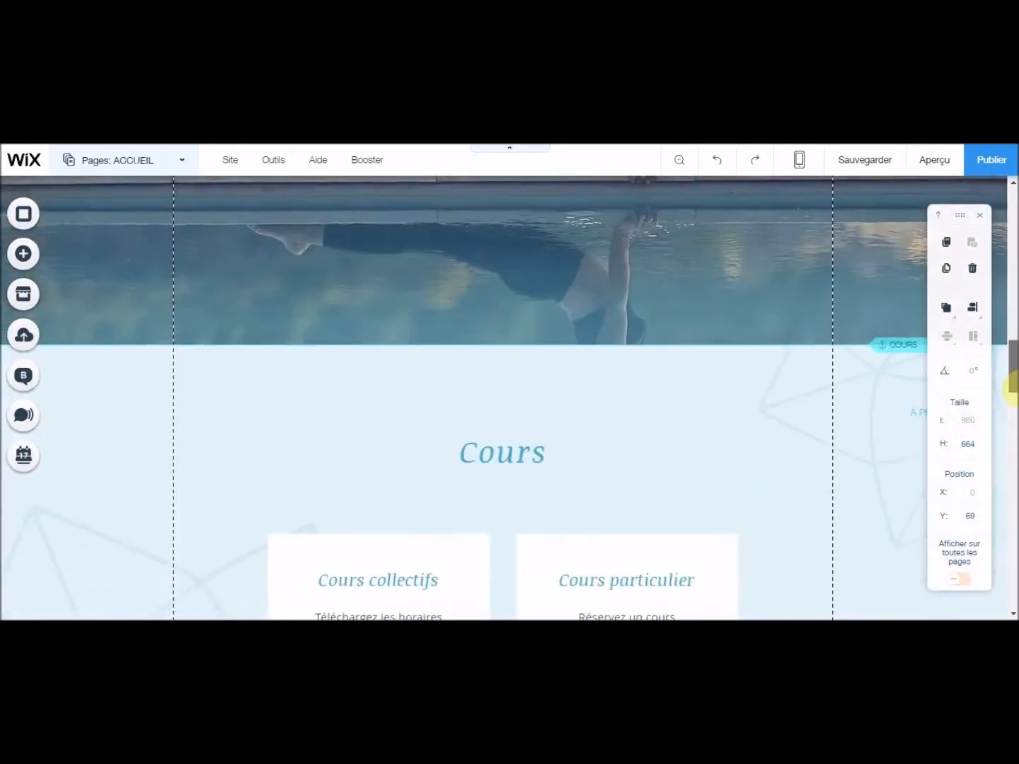
click(22, 257)
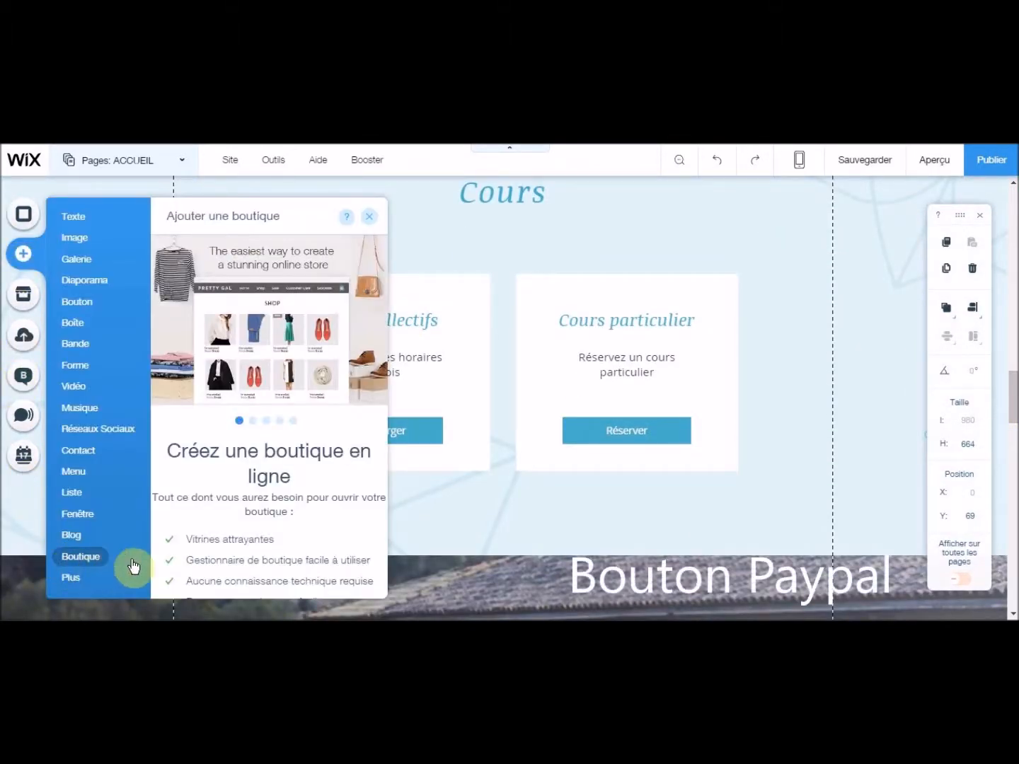
drag(385, 385, 386, 533)
click(363, 391)
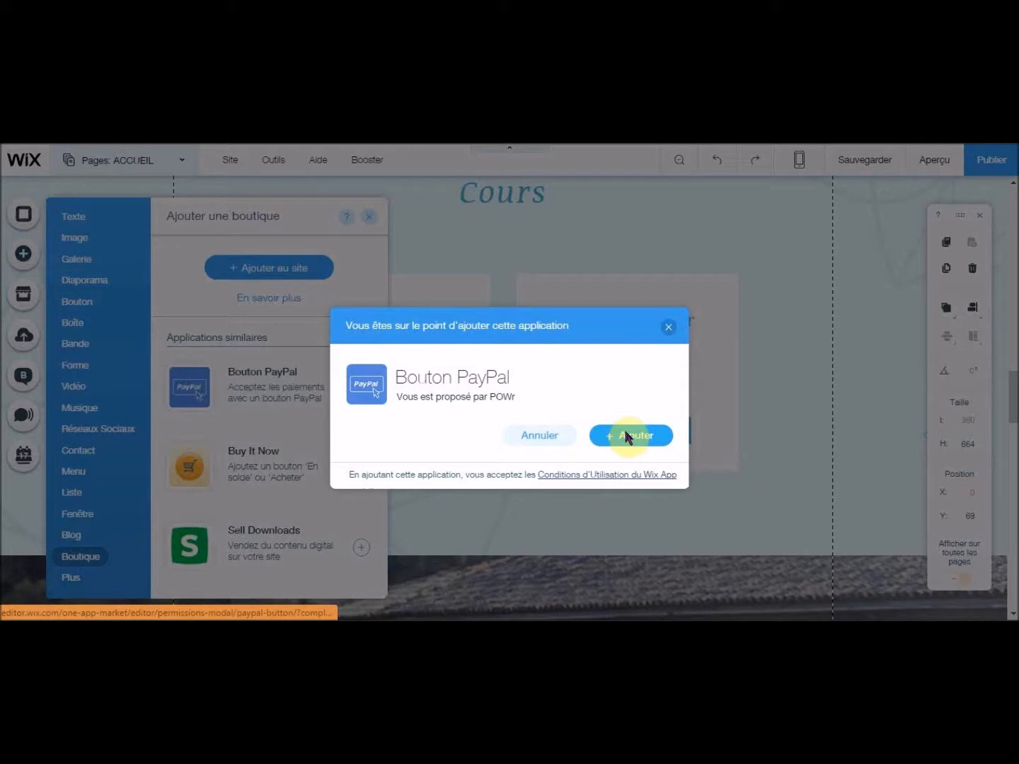
click(626, 437)
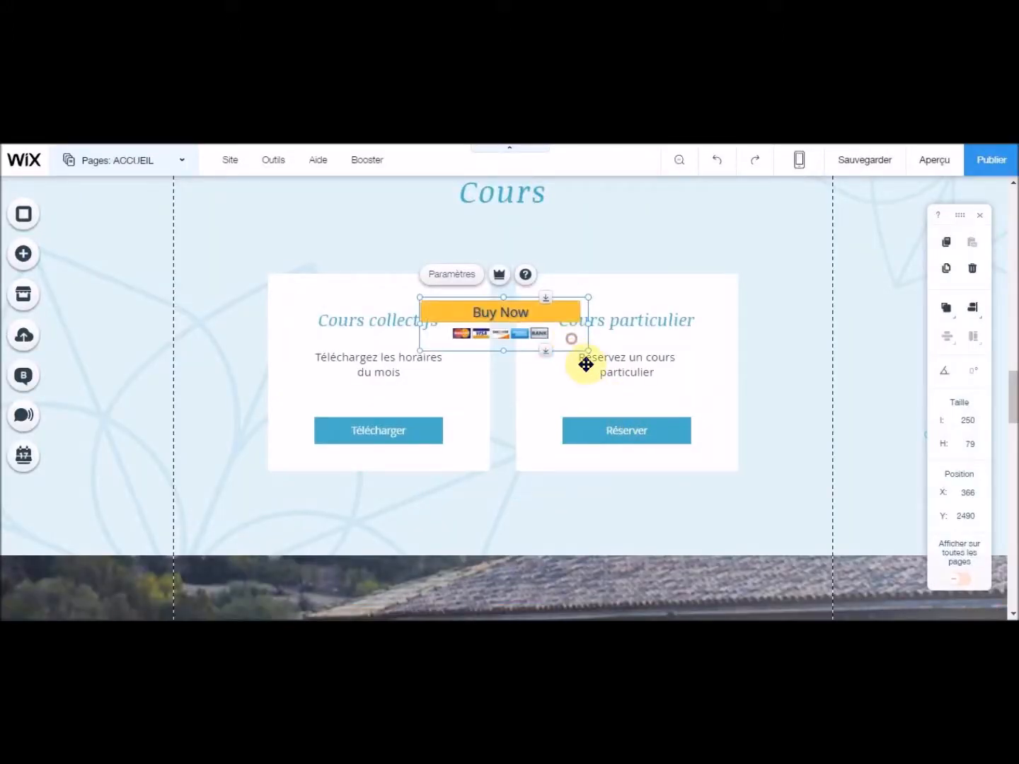
drag(605, 392, 695, 485)
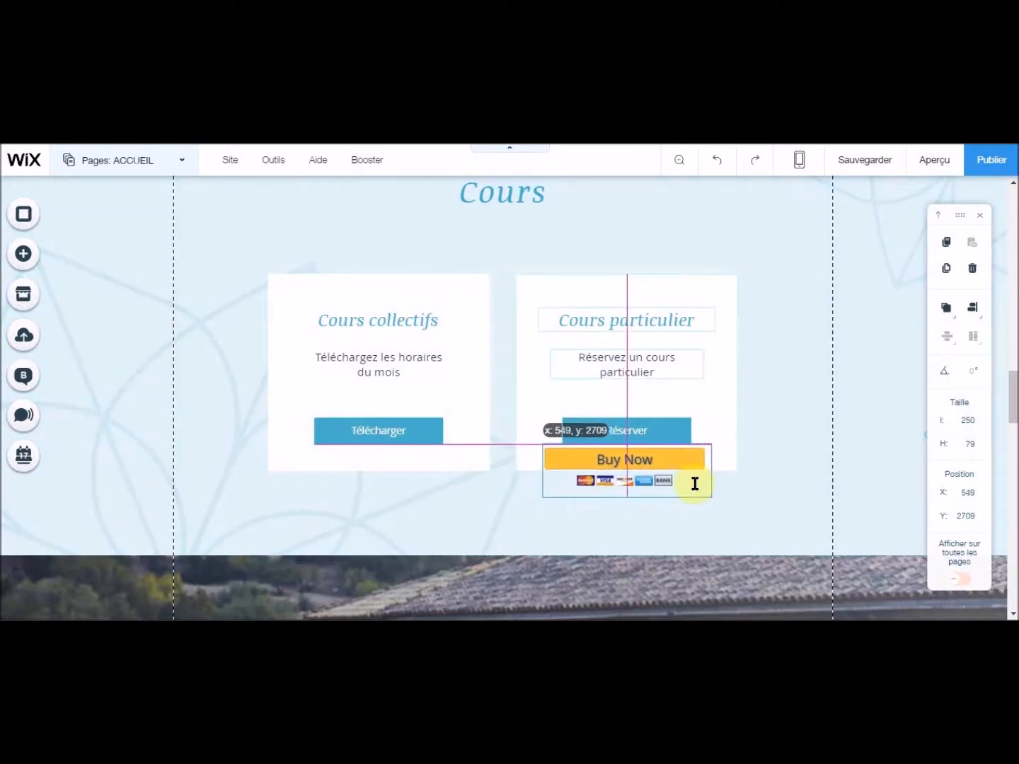
drag(640, 464, 639, 462)
- Review the PayPal button's settings for button text, product name, payment type, cost and account
double_click(637, 461)
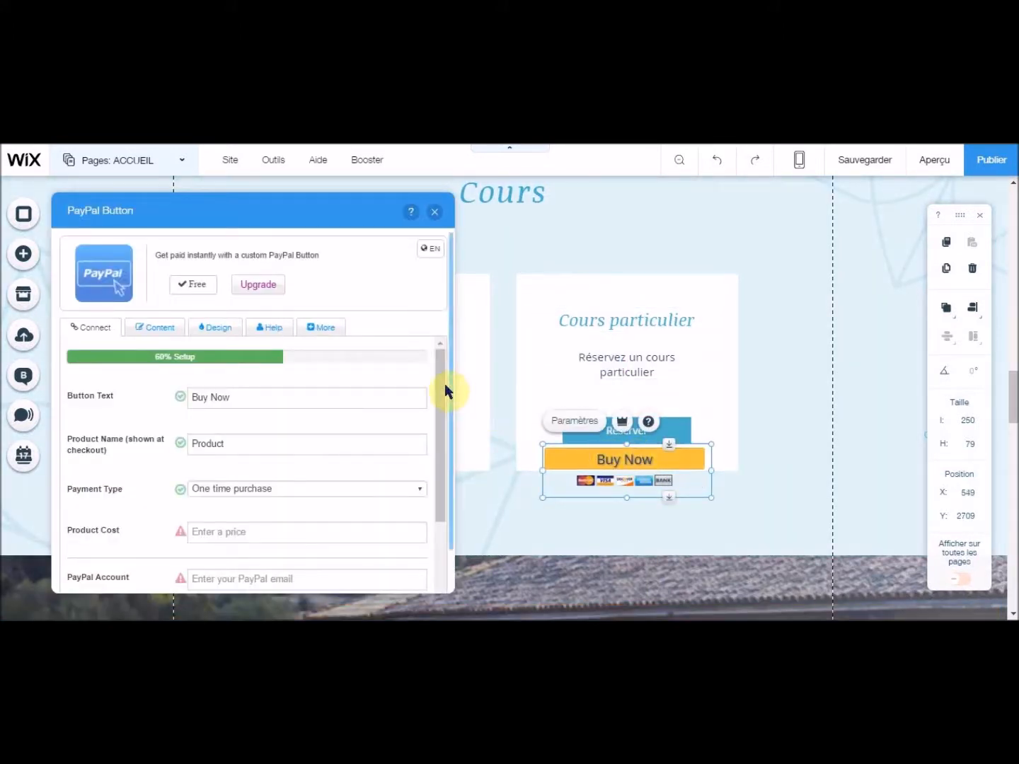
drag(441, 389, 445, 446)
click(290, 445)
click(281, 488)
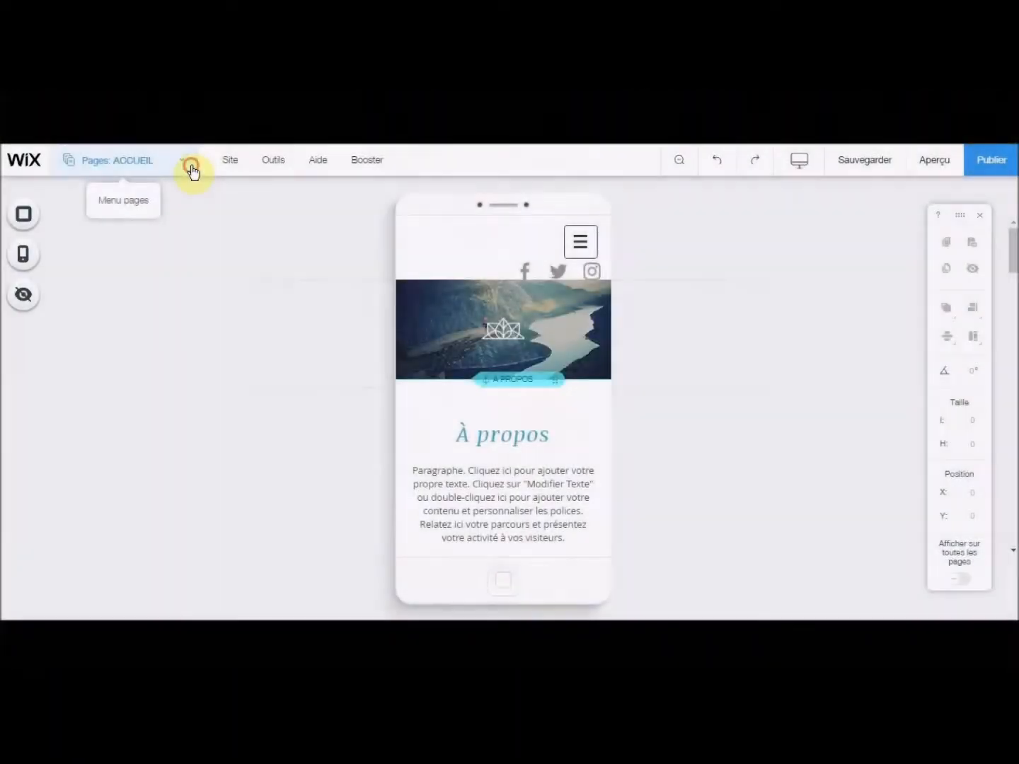
- Move the poolside yoga photo band up above the Cours section in the mobile version of the ACCUEIL page
click(192, 169)
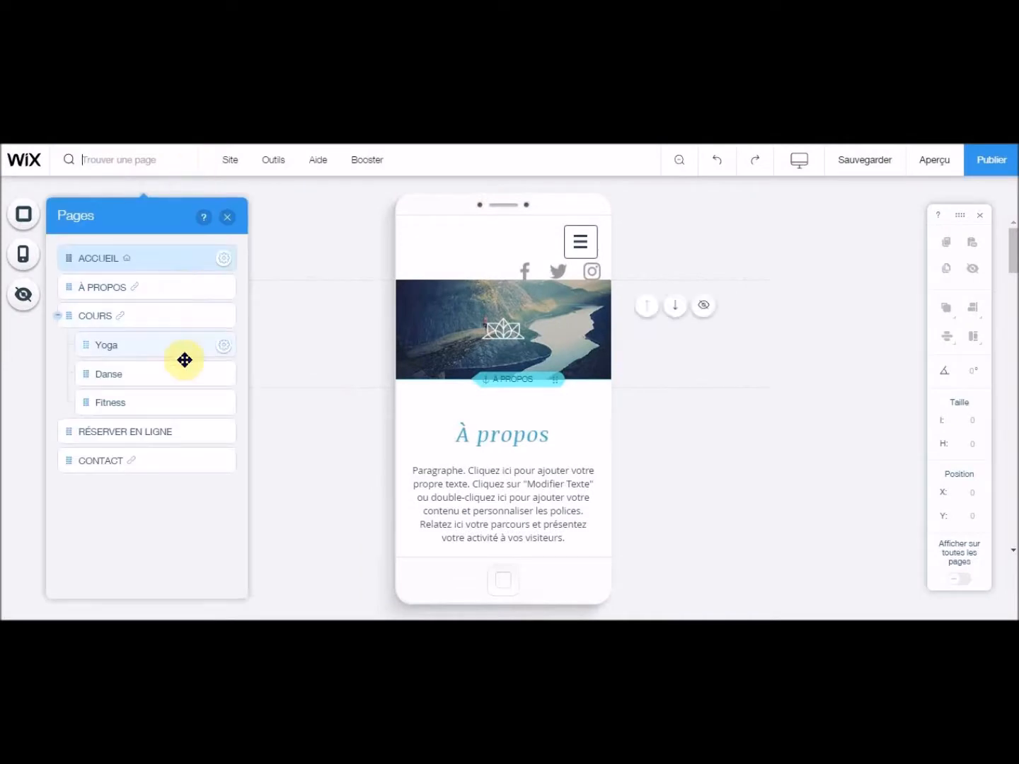
drag(1013, 241, 1013, 389)
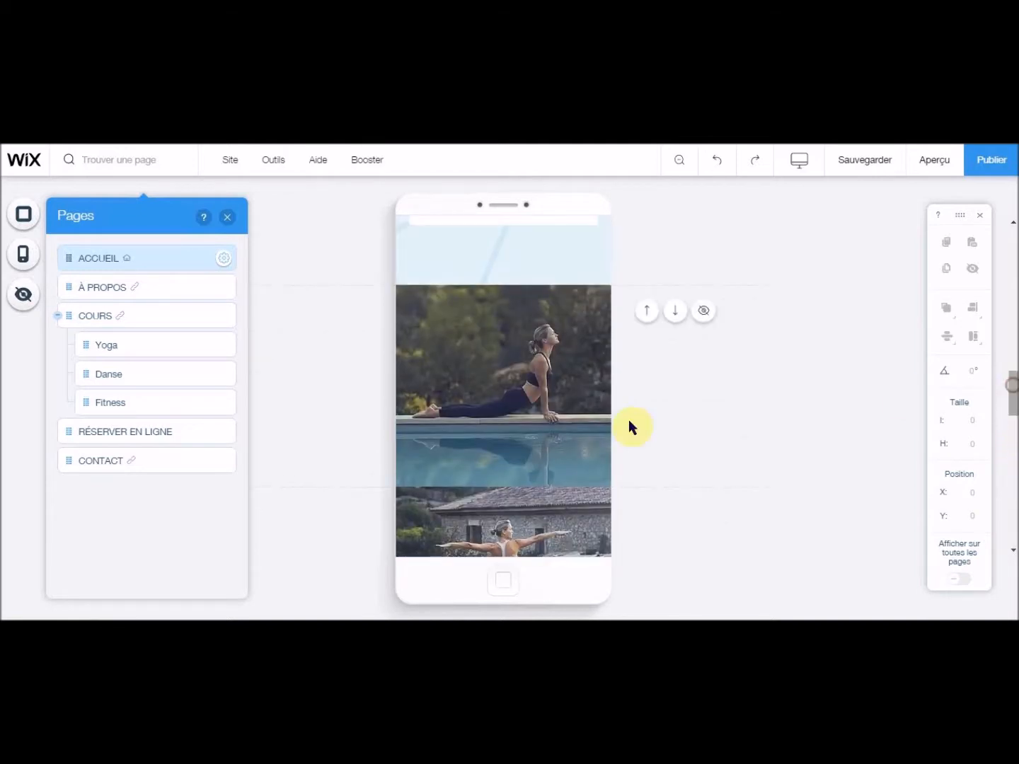
click(553, 443)
click(649, 310)
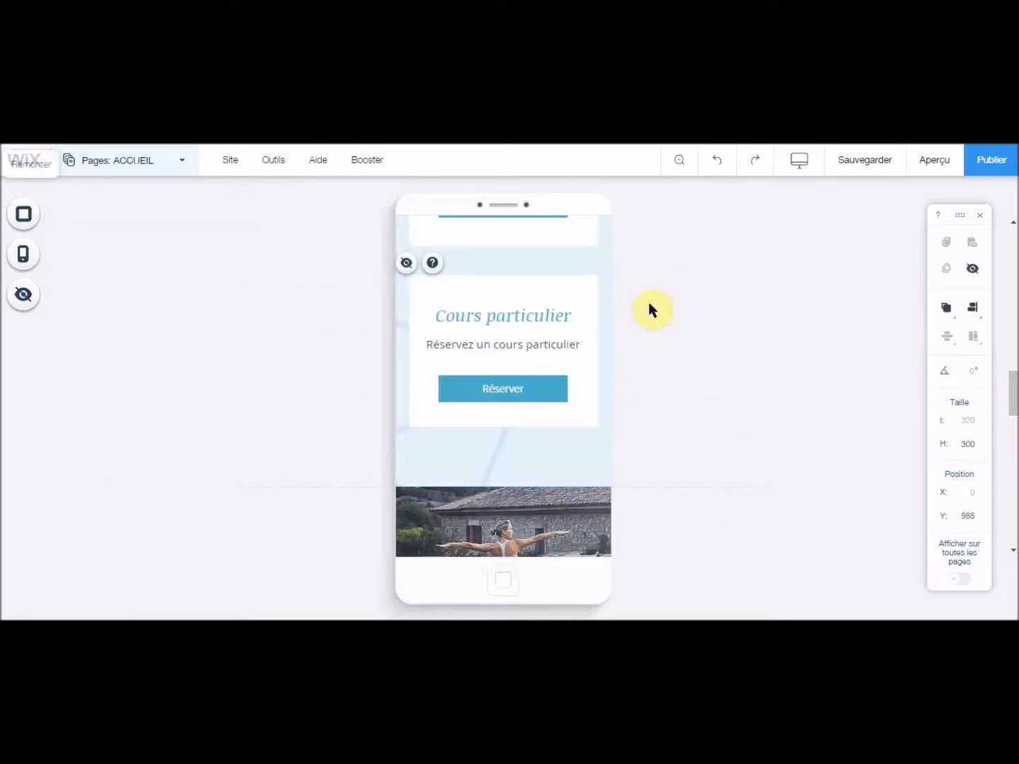
- Move the social icon bar in the mobile header level with the menu icon, at about X 26, Y 33
drag(1014, 405, 1015, 303)
drag(1014, 294, 1013, 256)
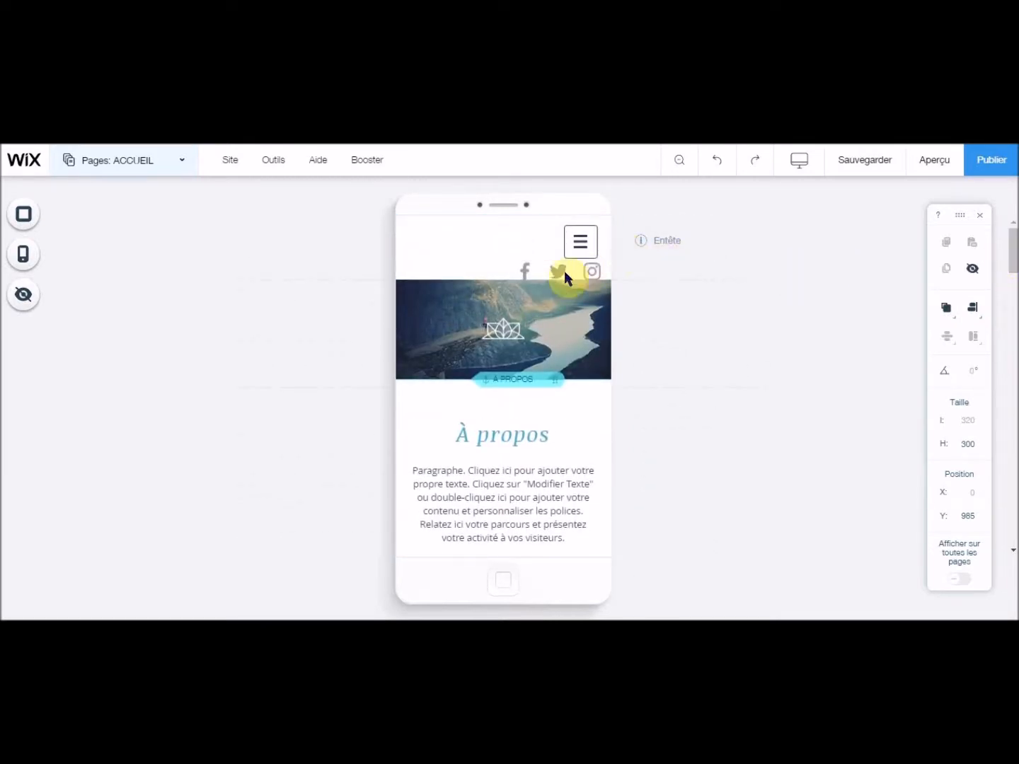
click(546, 266)
drag(527, 263, 445, 245)
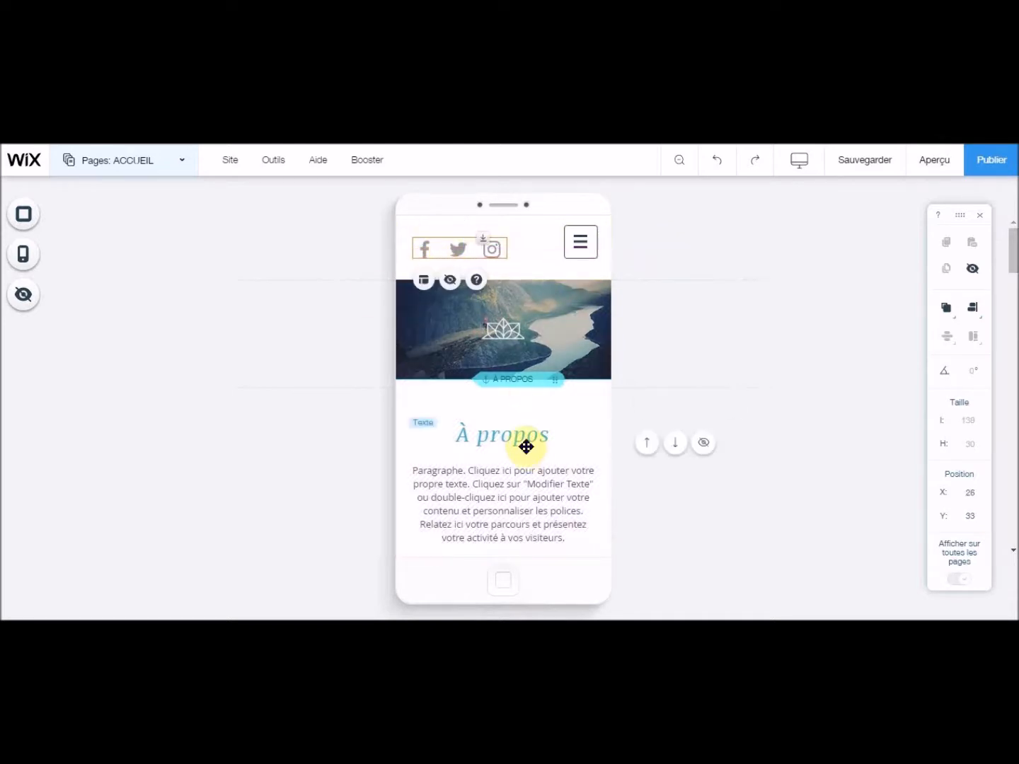
- Review the font size, colour and alignment settings of the mobile À propos paragraph
click(523, 472)
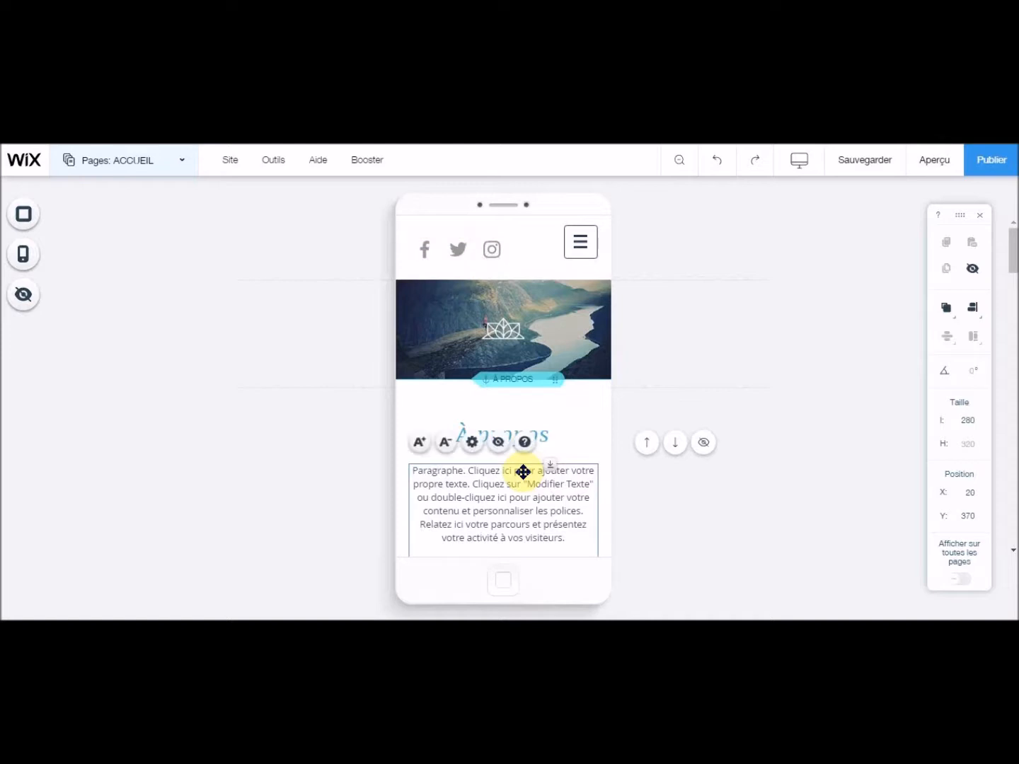
double_click(523, 472)
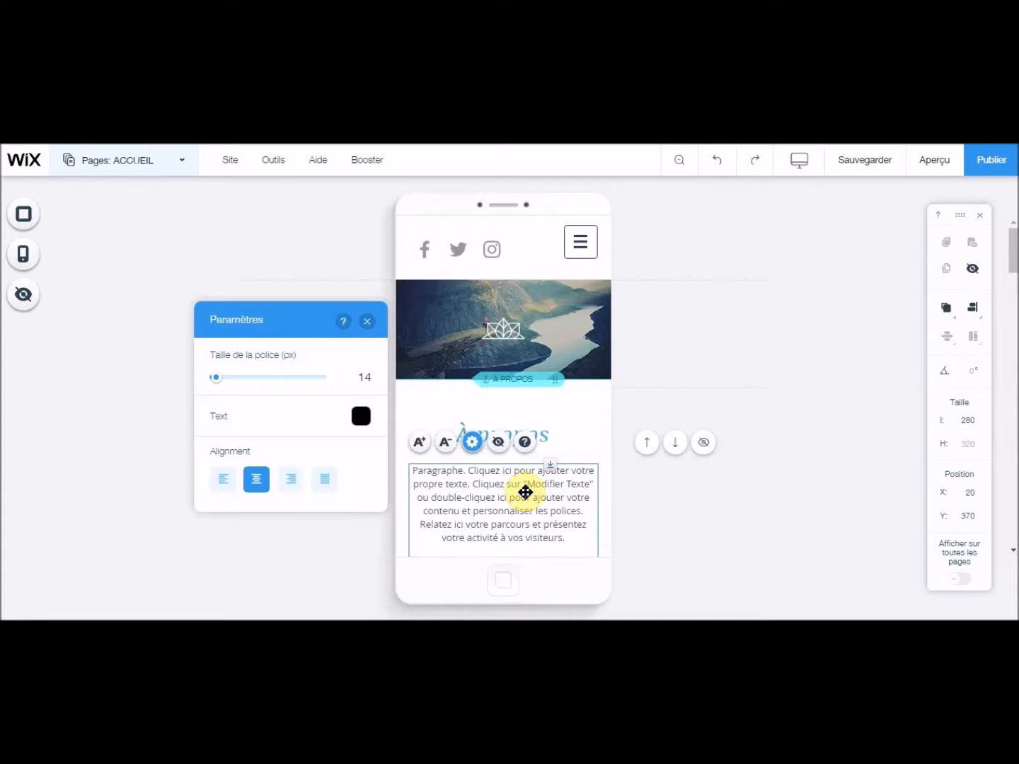
click(368, 324)
- Shift the mobile À PROPOS anchor down to about Y 262 and remove the empty space below the header photo
click(570, 350)
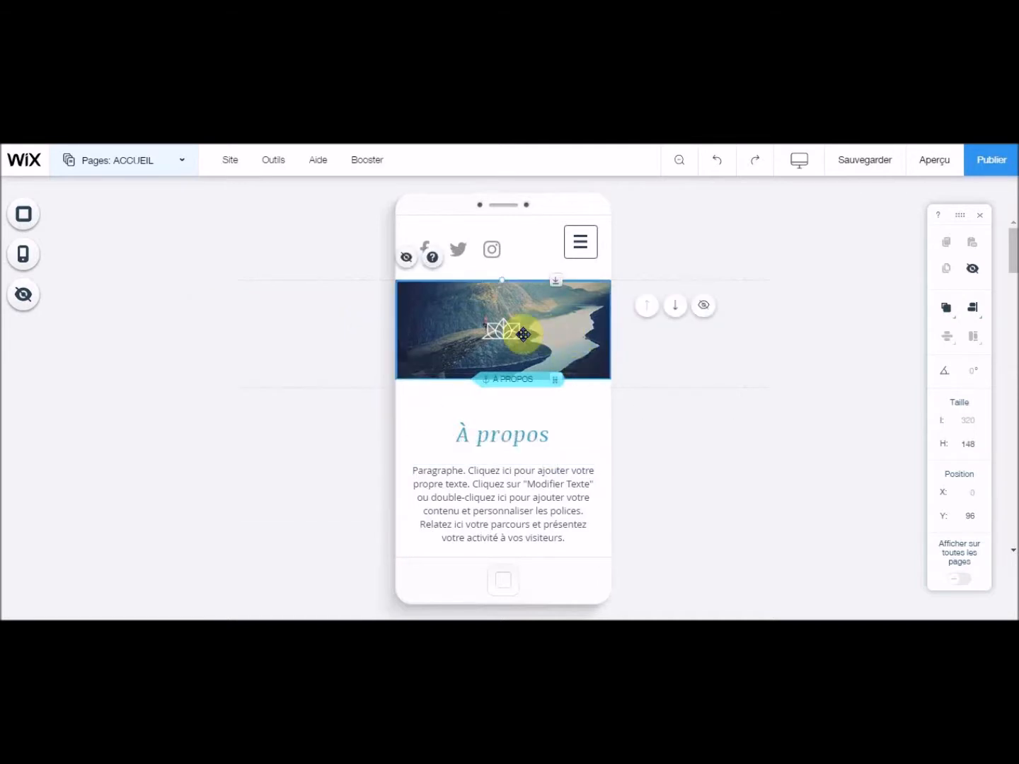
click(535, 383)
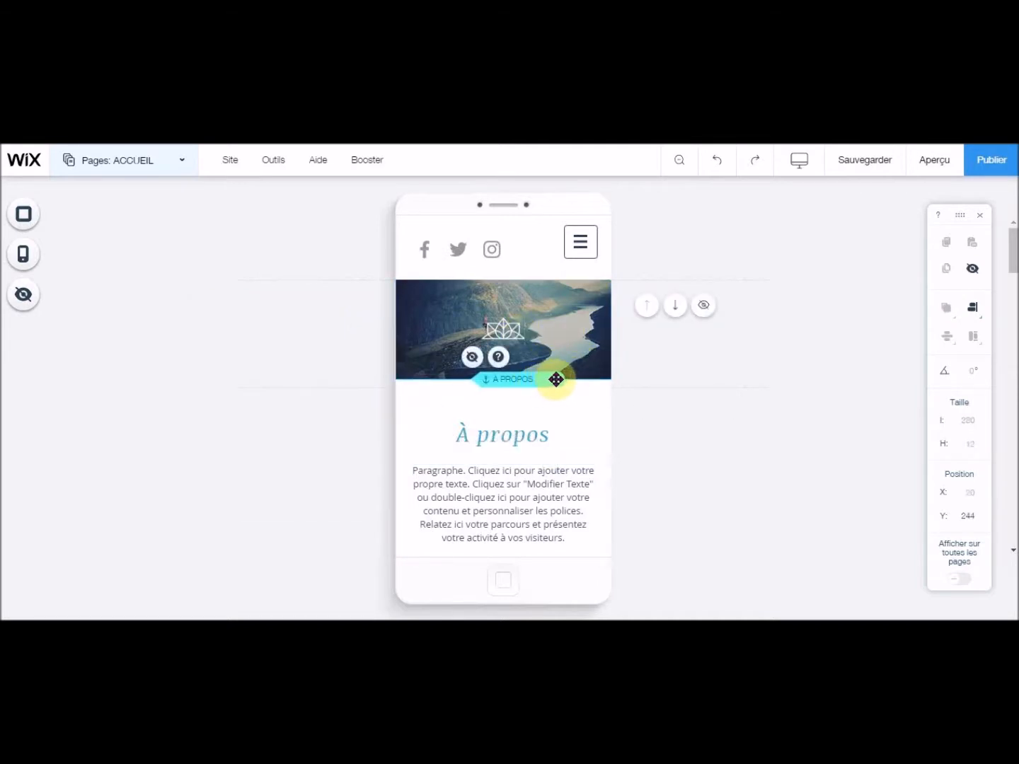
drag(557, 385, 557, 391)
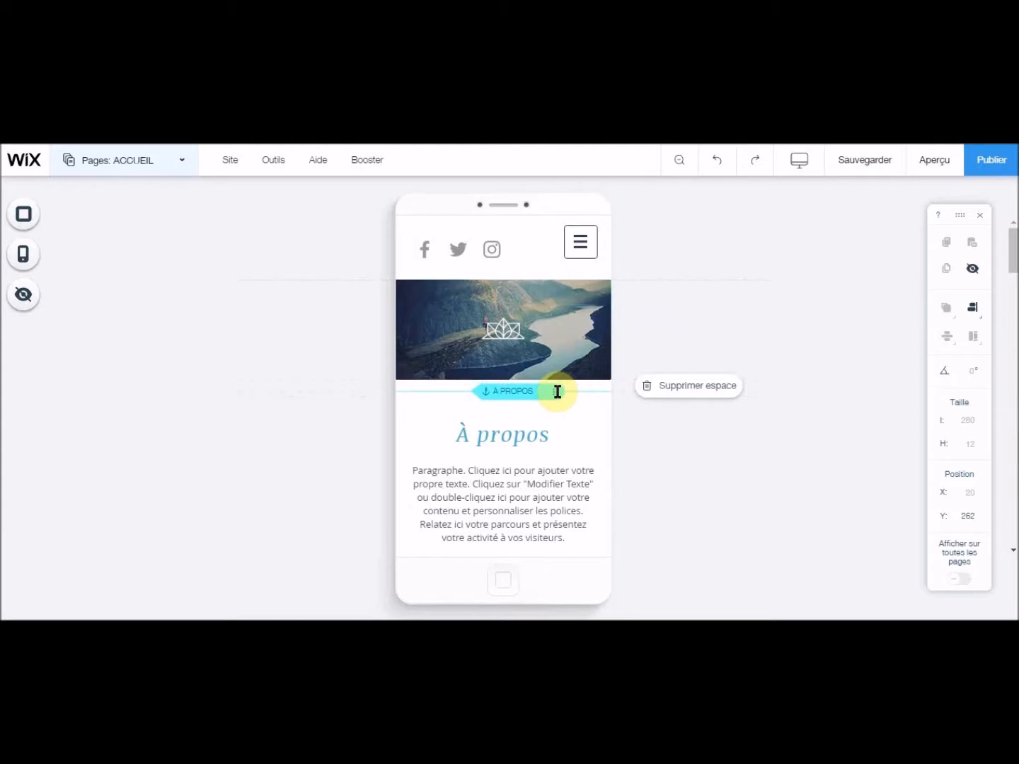
click(652, 386)
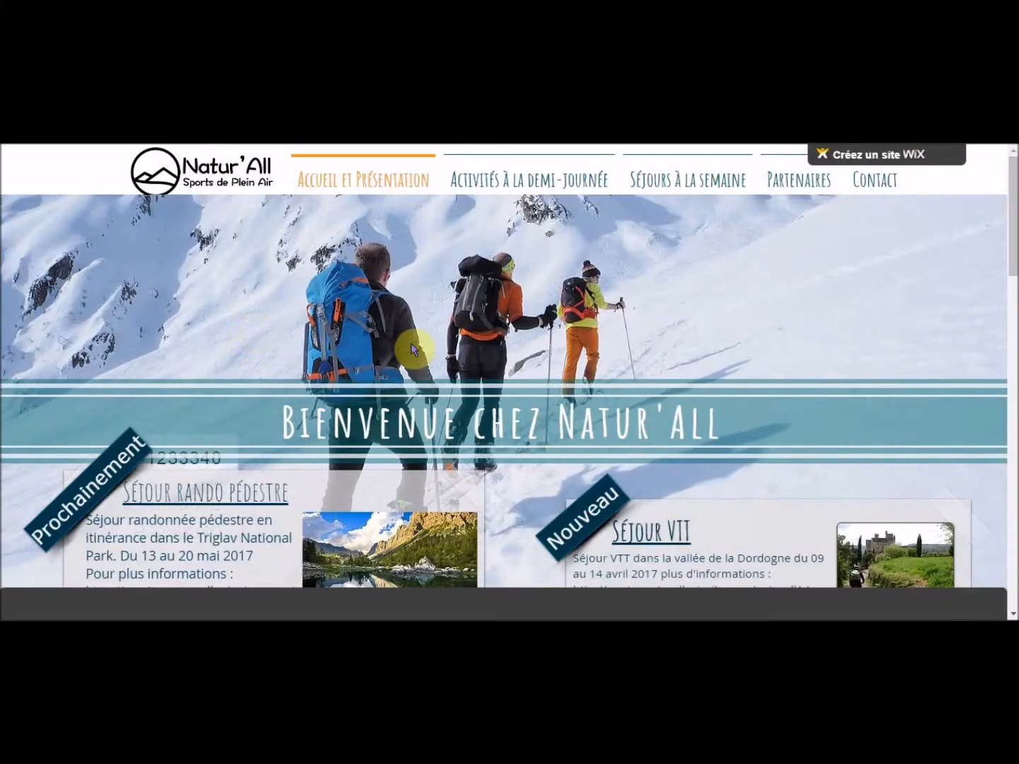
- Examine the Natur'All website's drop-down menus and home page down to the partner logos, and return to the page top
mouse_move(475, 184)
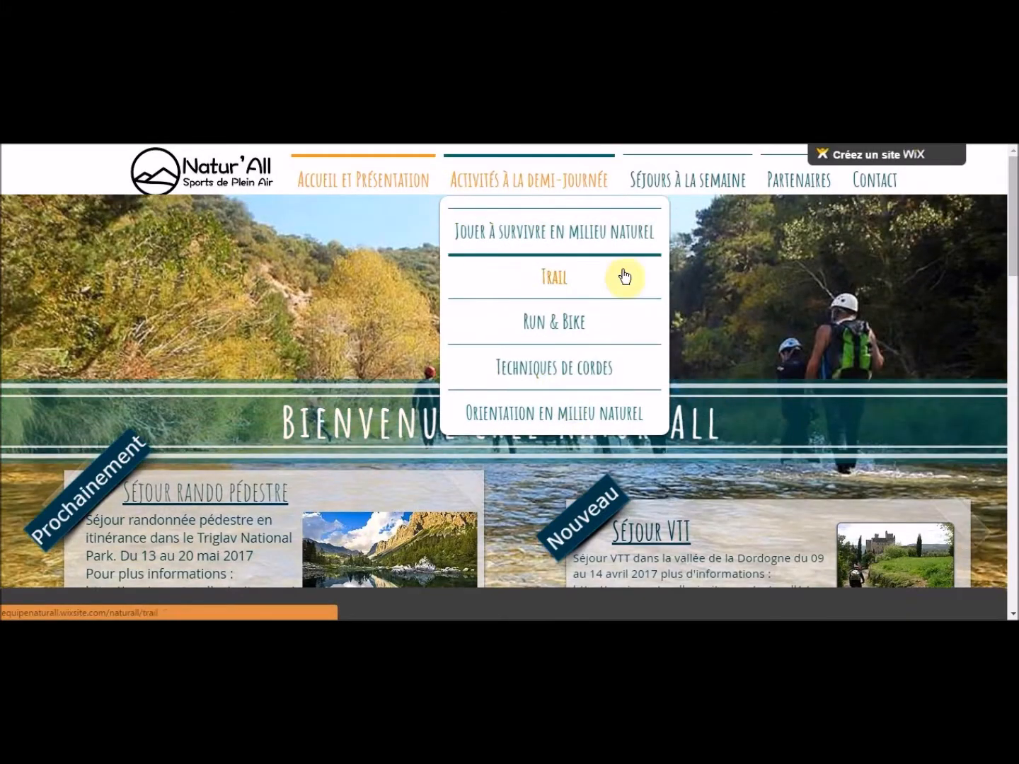
mouse_move(678, 187)
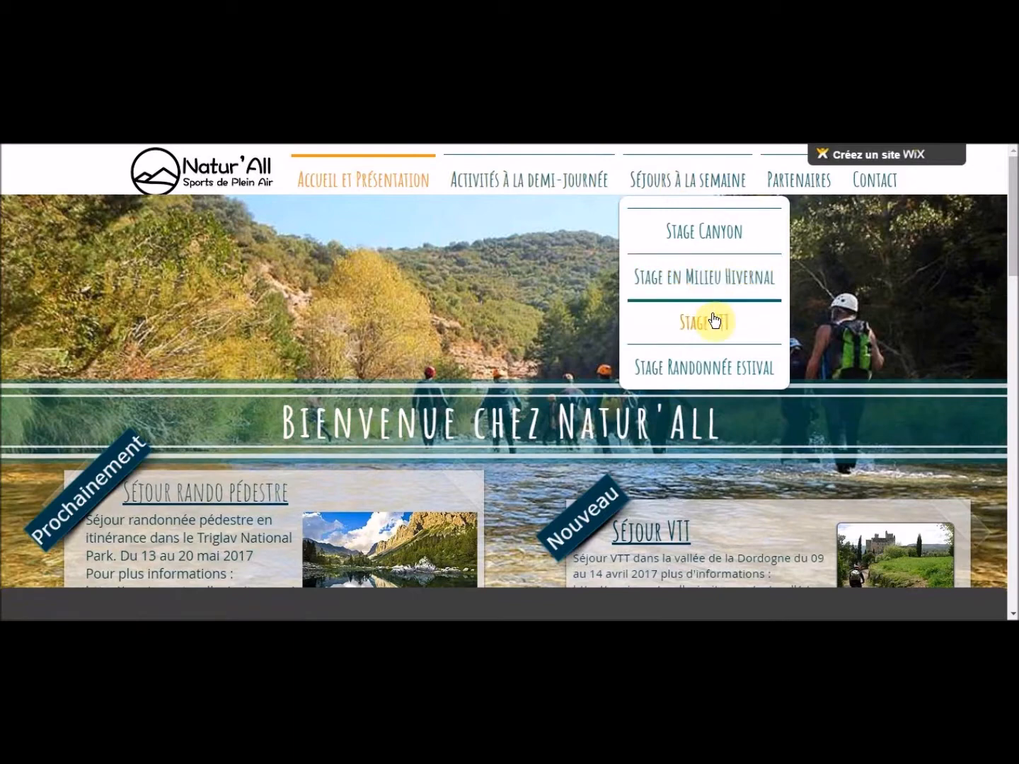
scroll(1012, 264, down, 1)
drag(1012, 263, 1012, 563)
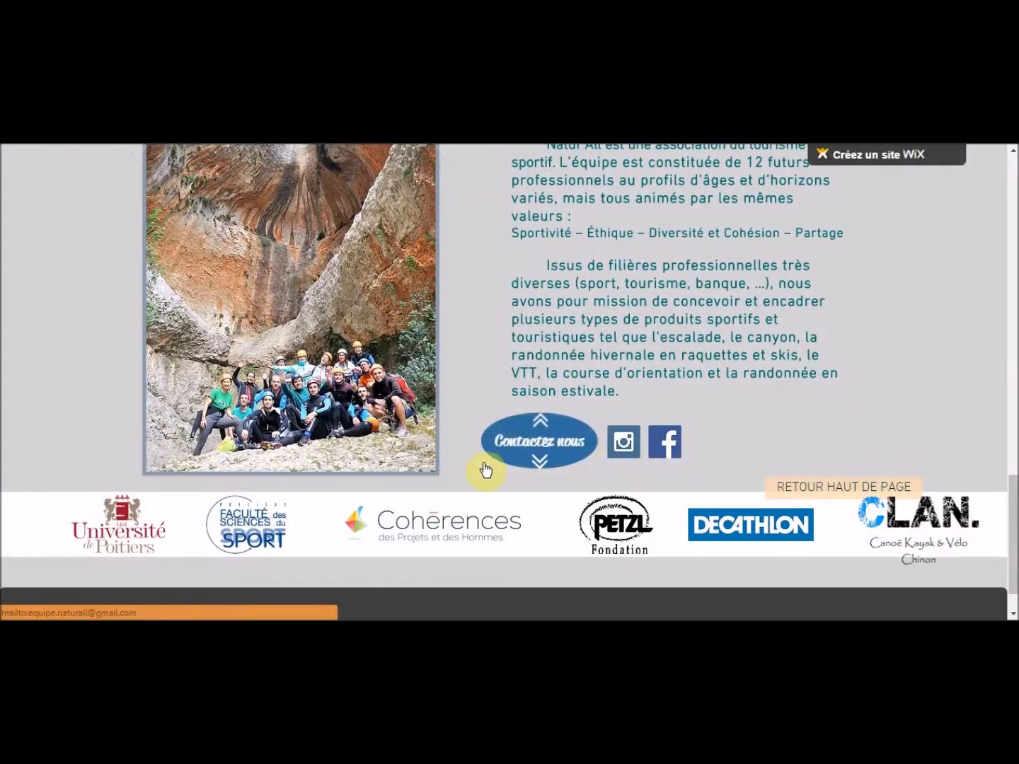
click(778, 487)
- Open the Natur'All site's Stage en Milieu Hivernal page and browse its photo gallery and programme
mouse_move(655, 180)
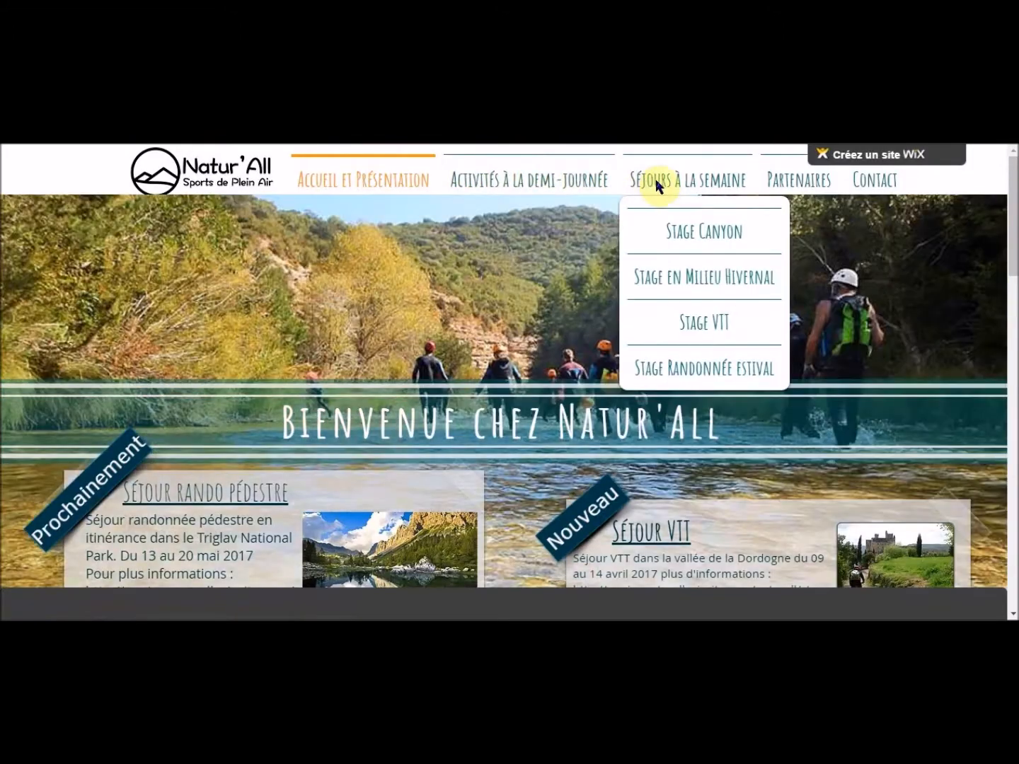
click(680, 276)
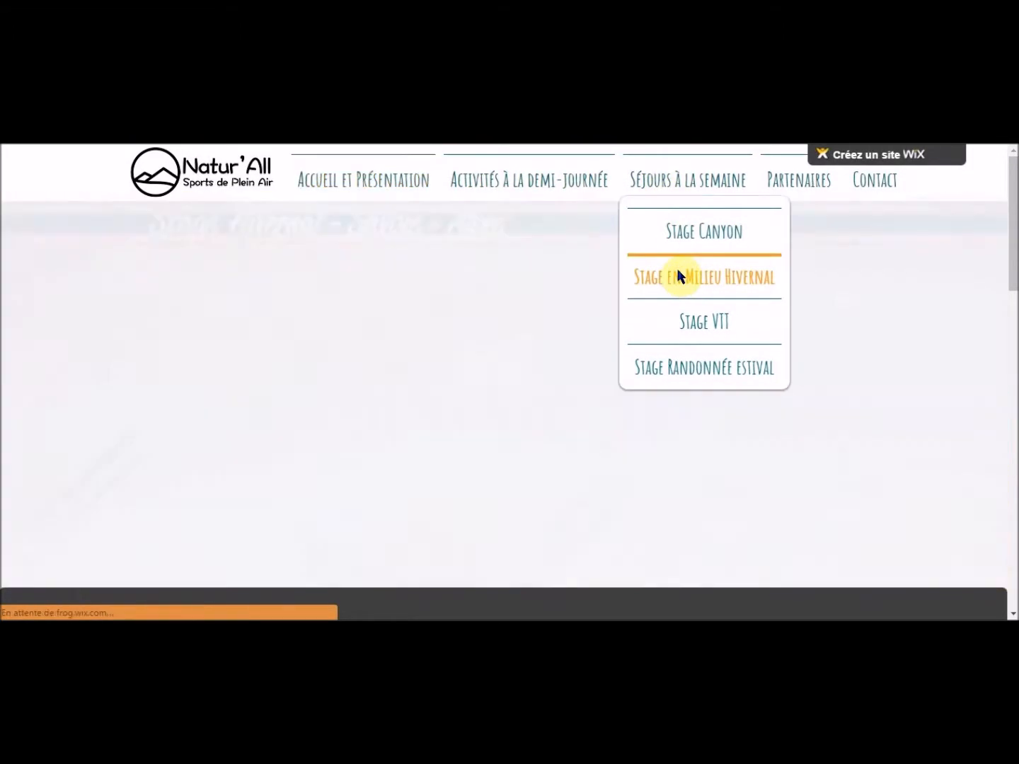
mouse_move(1015, 240)
mouse_down()
mouse_move(1013, 496)
mouse_move(996, 244)
mouse_up()
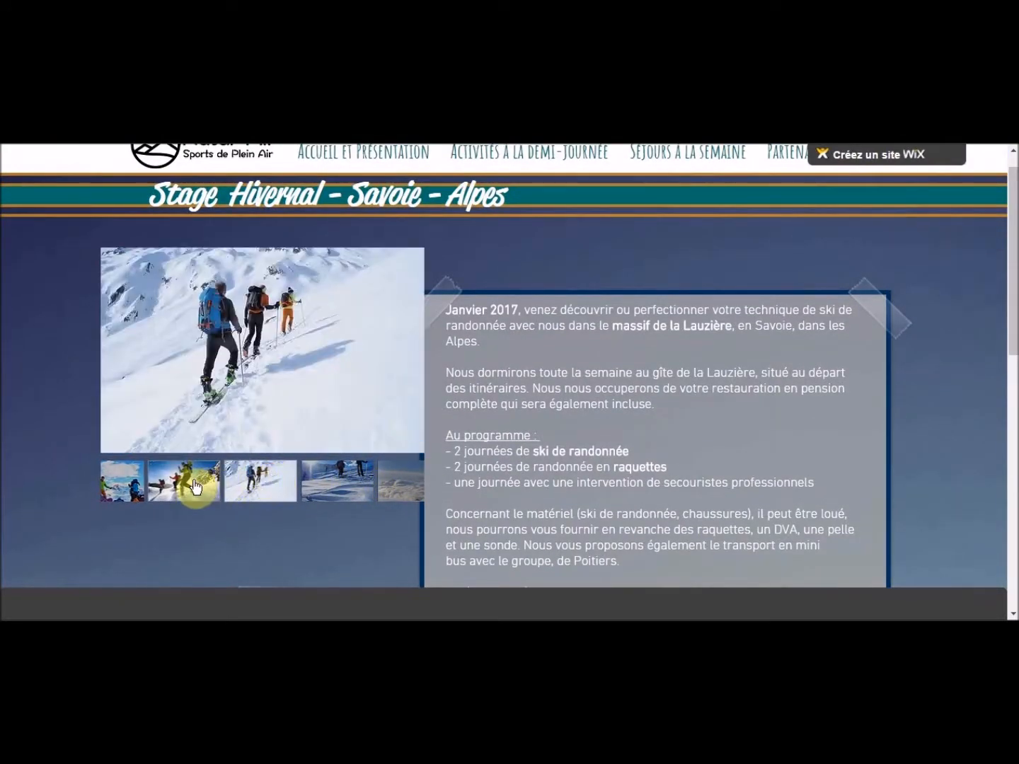
click(196, 487)
click(385, 495)
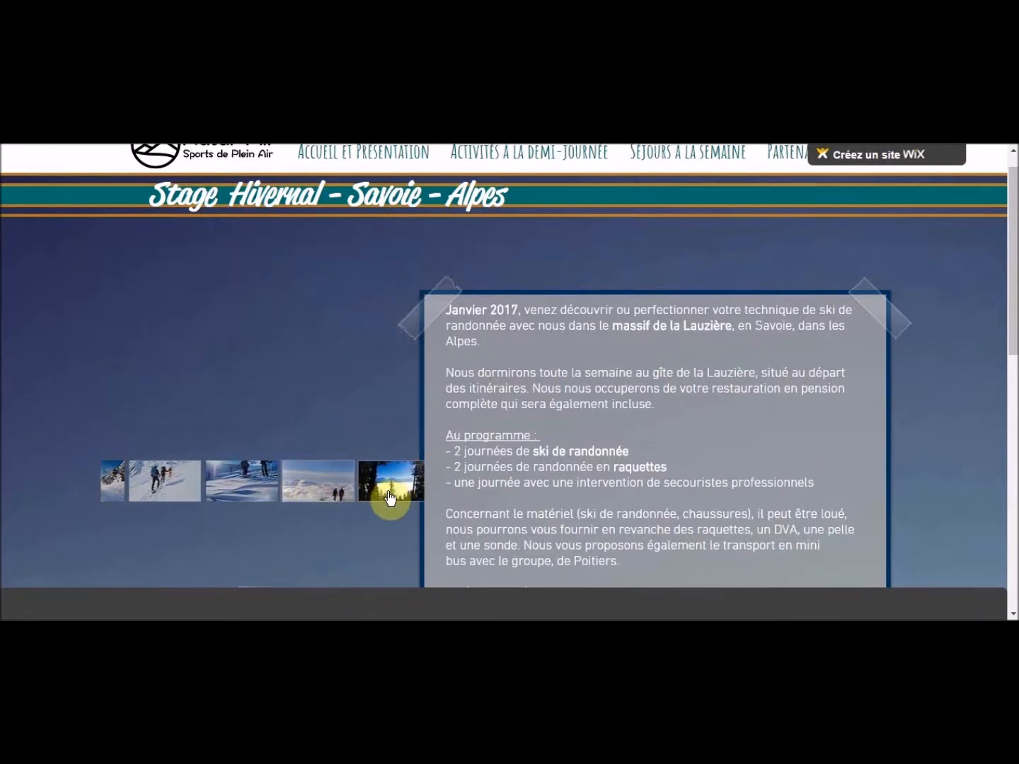
click(147, 480)
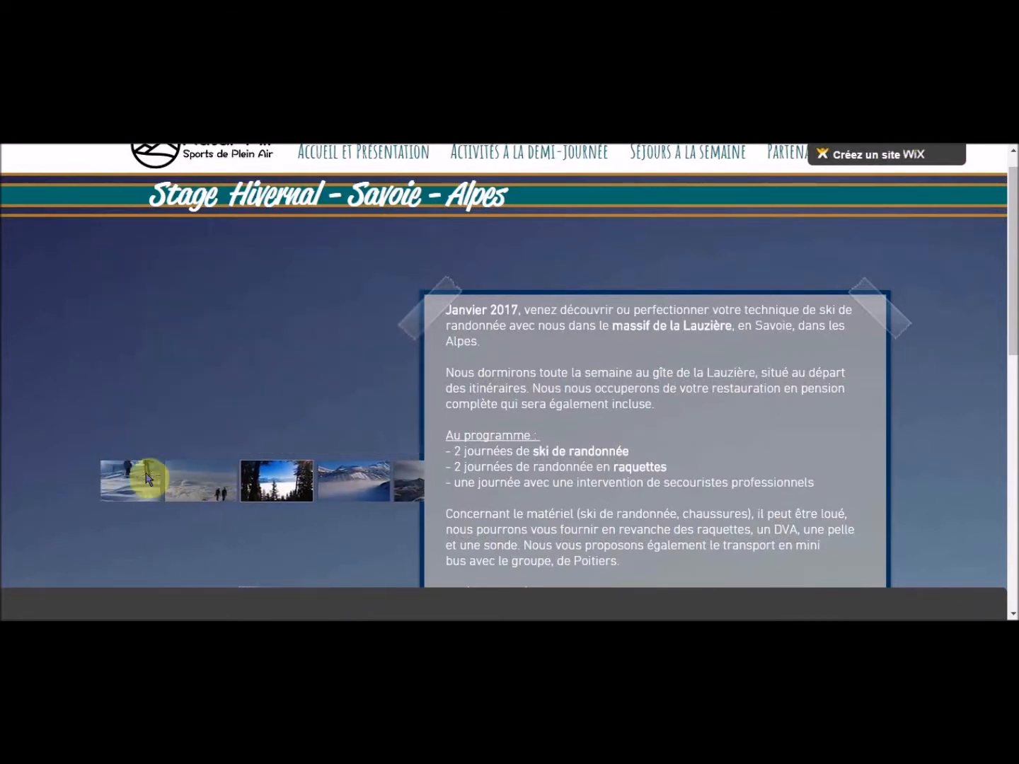
scroll(935, 205, up, 1)
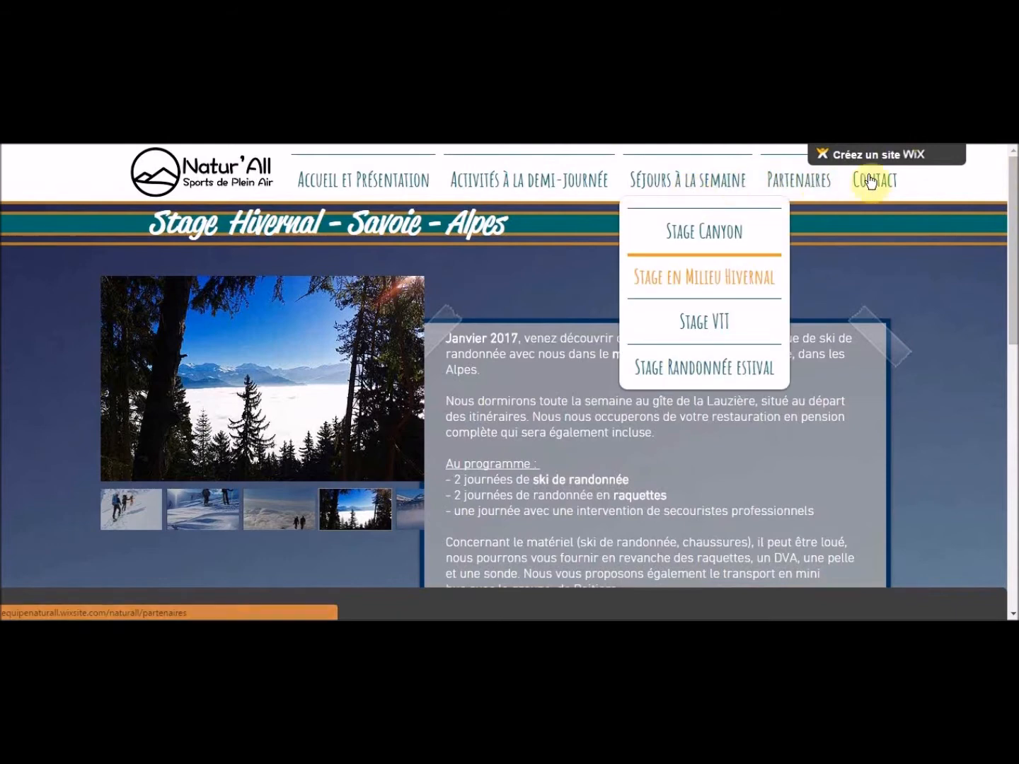
- Open the Natur'All site's Contact page and examine its contact form
click(876, 183)
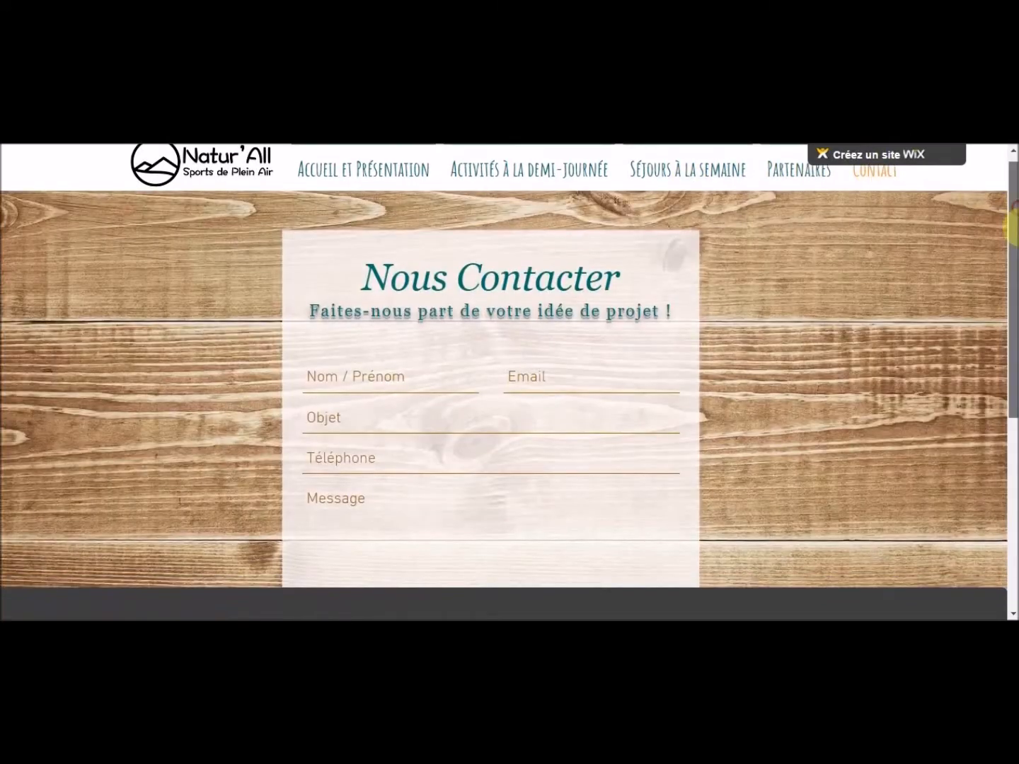
scroll(1013, 247, down, 1)
drag(1016, 248, 1015, 197)
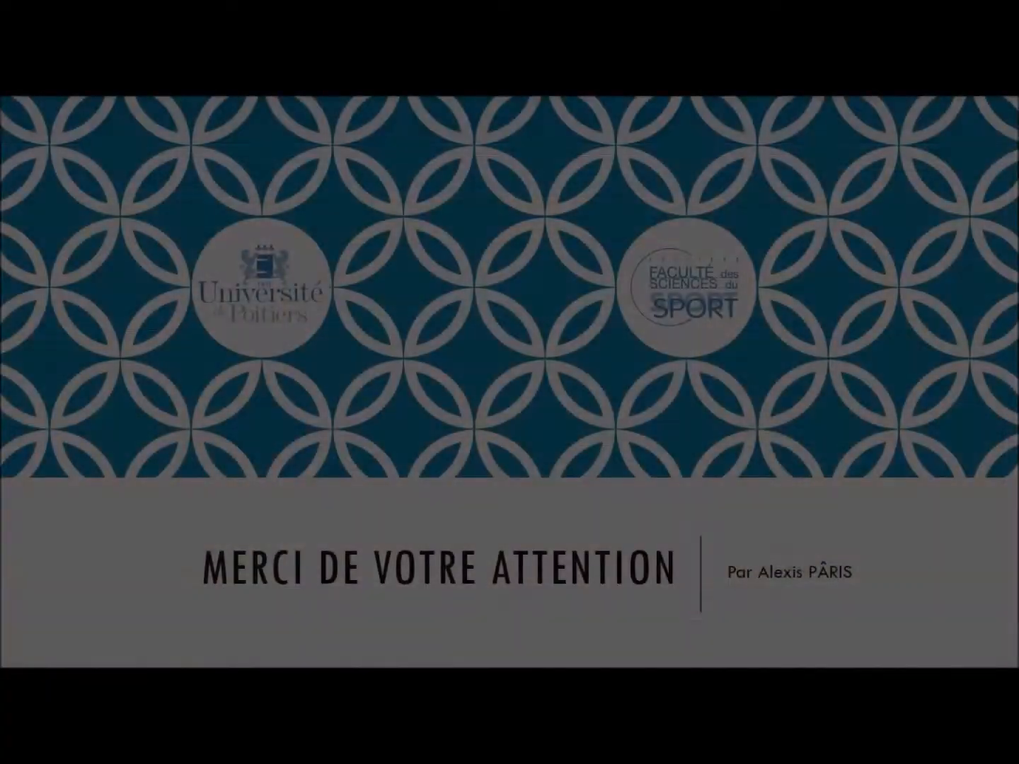